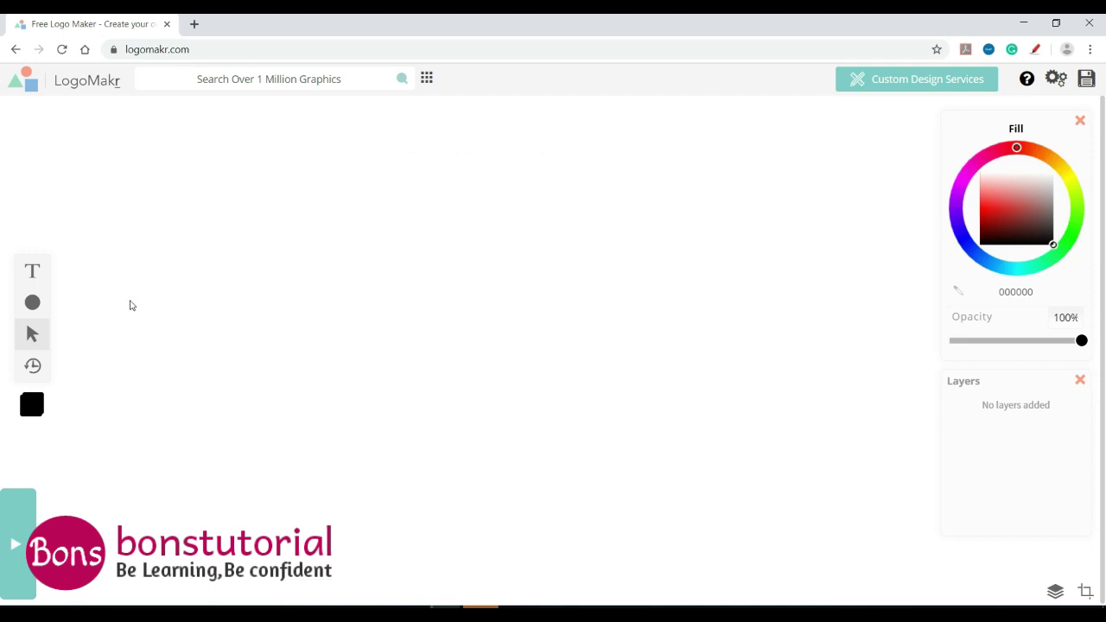
# Add a near-black 'Nike' text and move it up and to the left
pyautogui.click(35, 272)
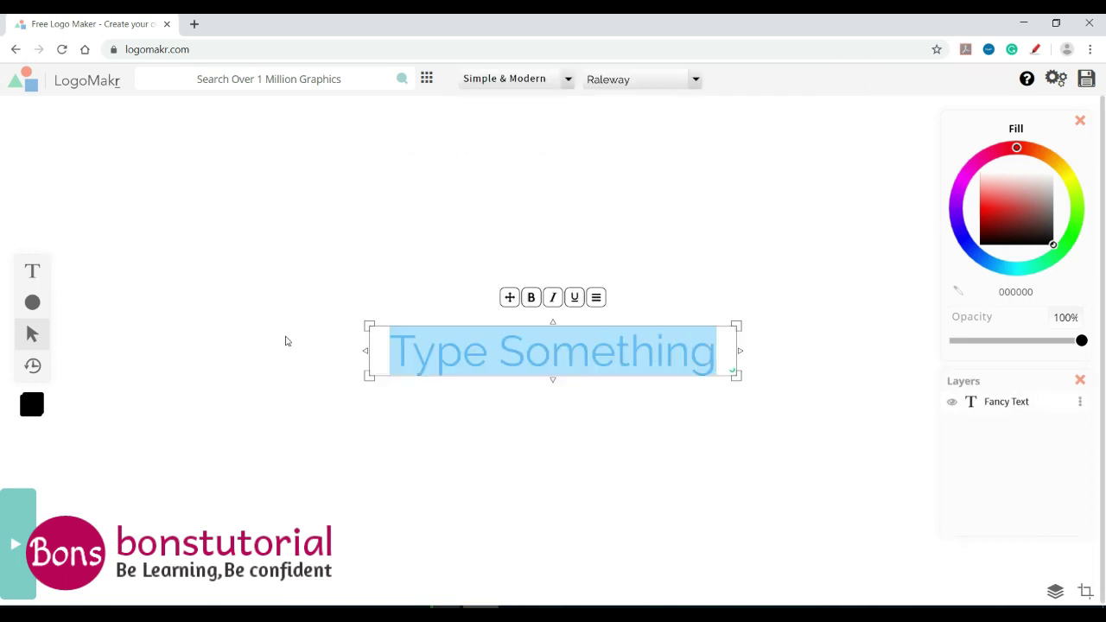
pyautogui.write('Nik')
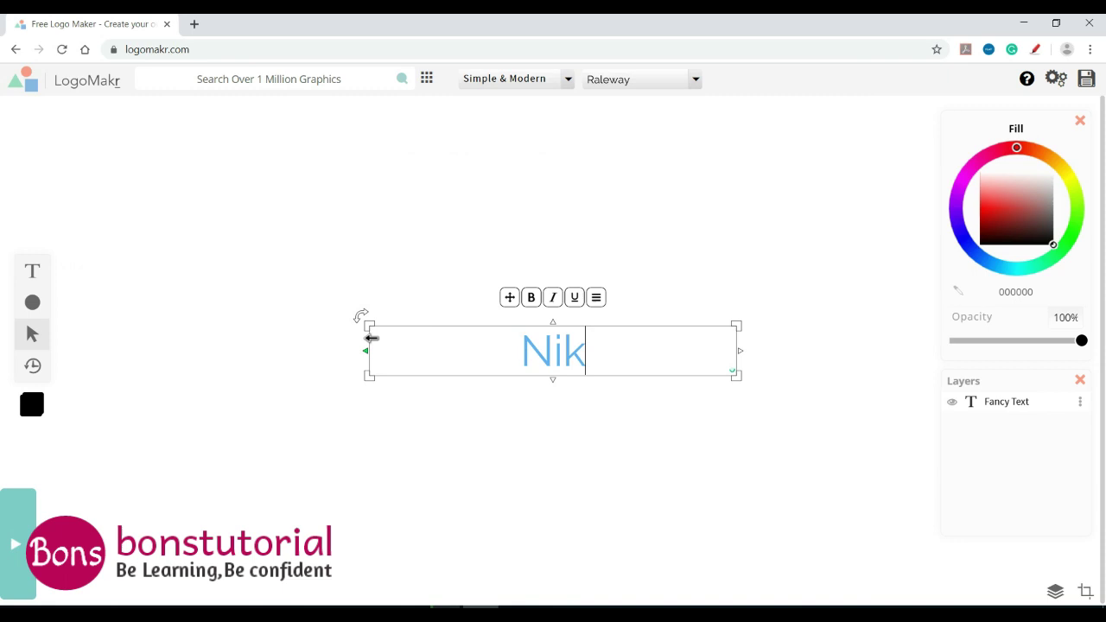
pyautogui.write('e')
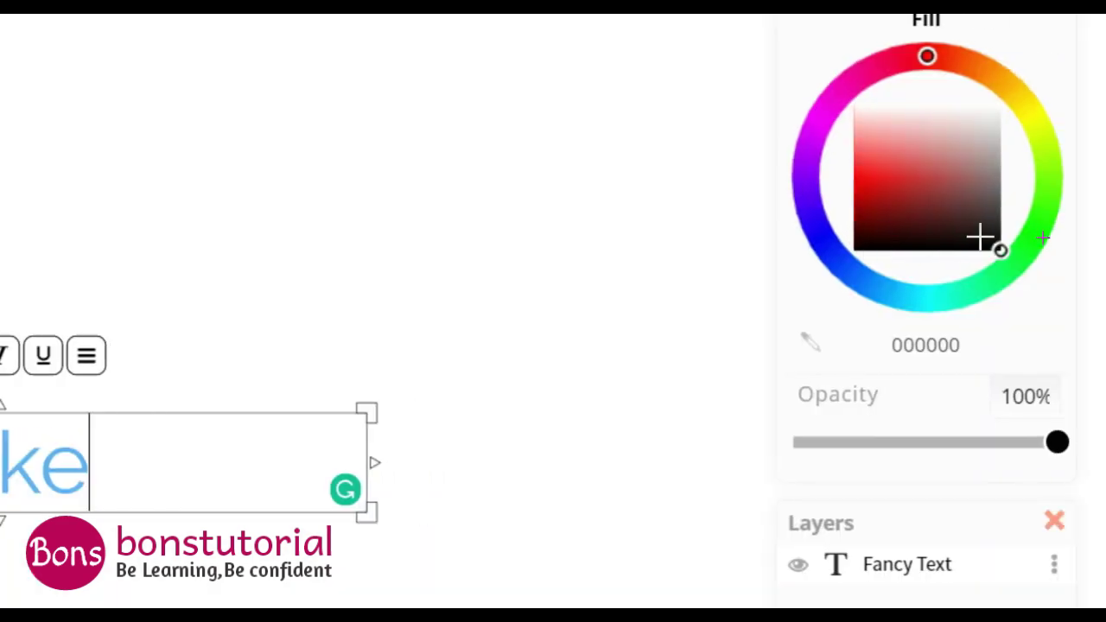
pyautogui.click(979, 237)
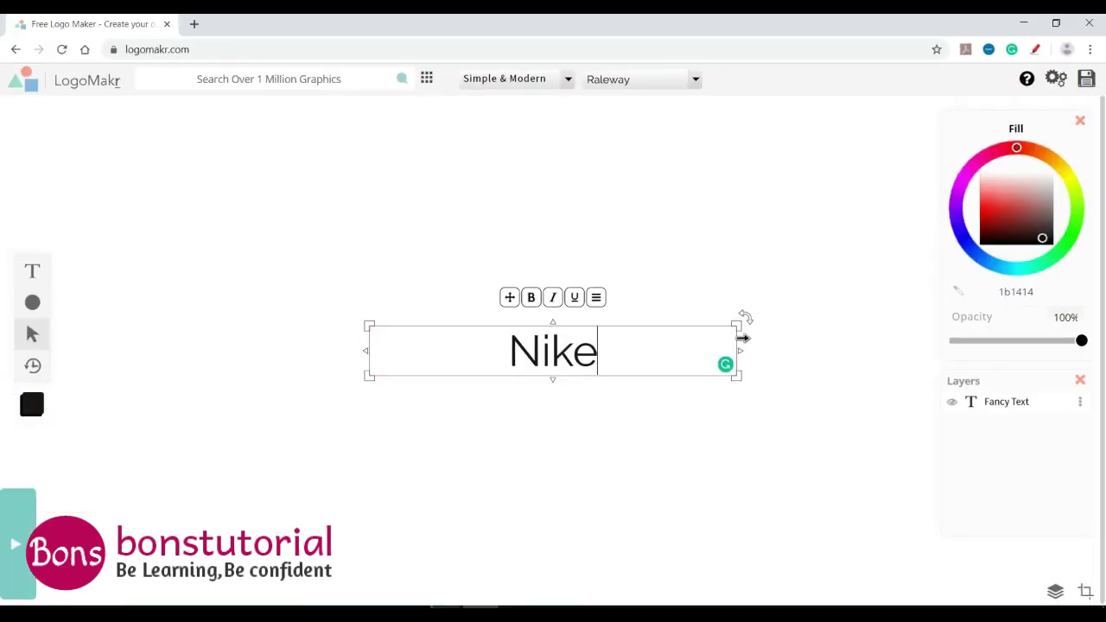
pyautogui.click(385, 272)
pyautogui.moveTo(553, 350); pyautogui.dragTo(447, 317)
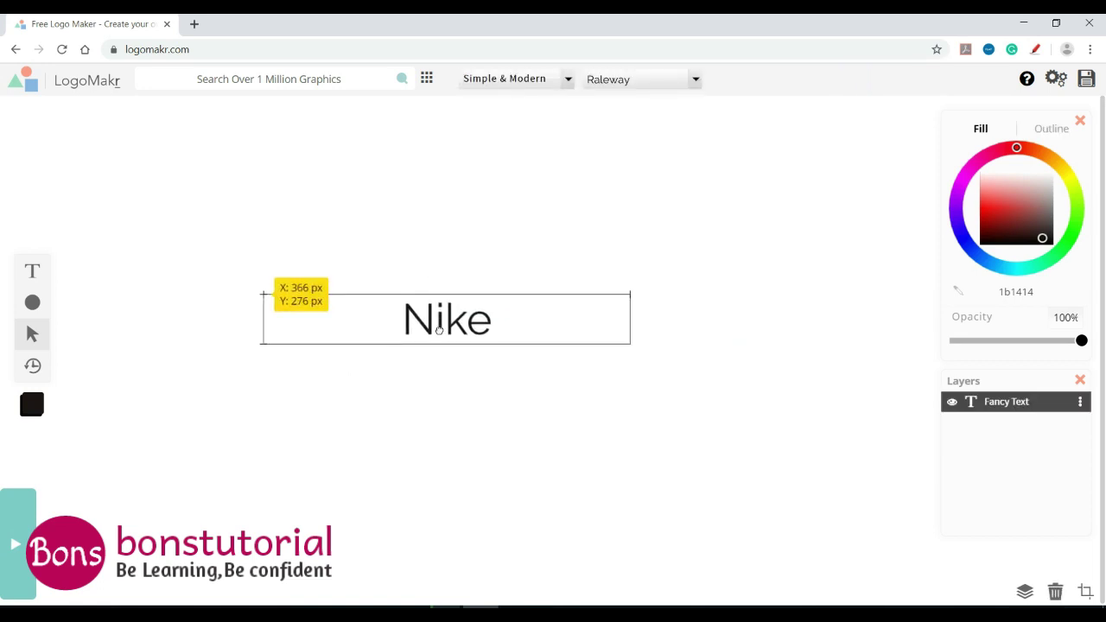
# Search the graphics library for 'tick' and add a large outlined tick beside Nike
pyautogui.click(284, 77)
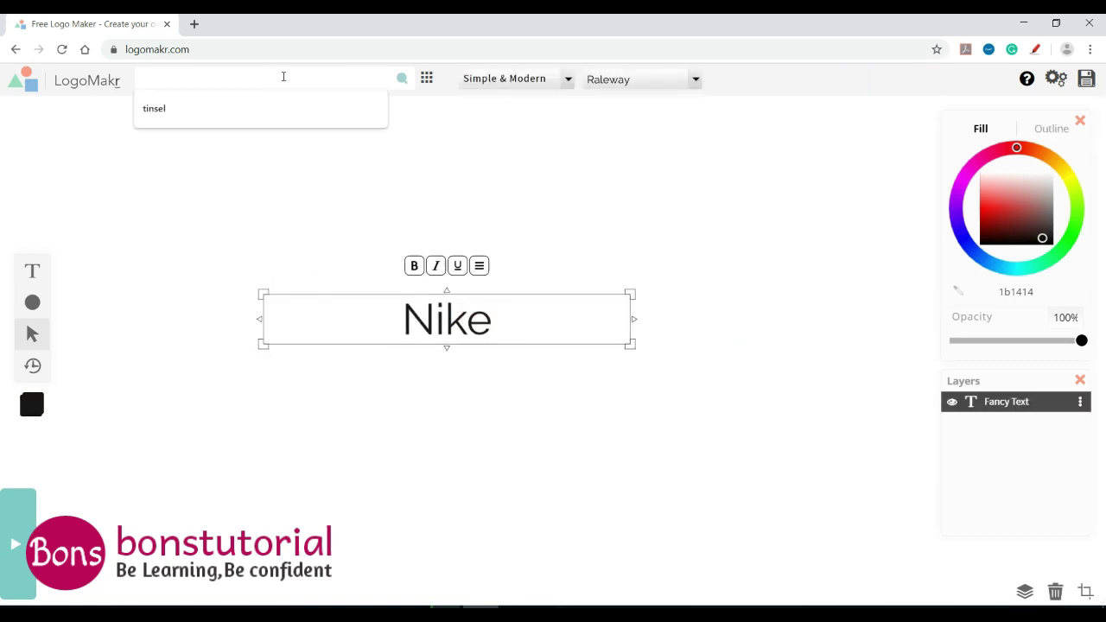
pyautogui.write('tick')
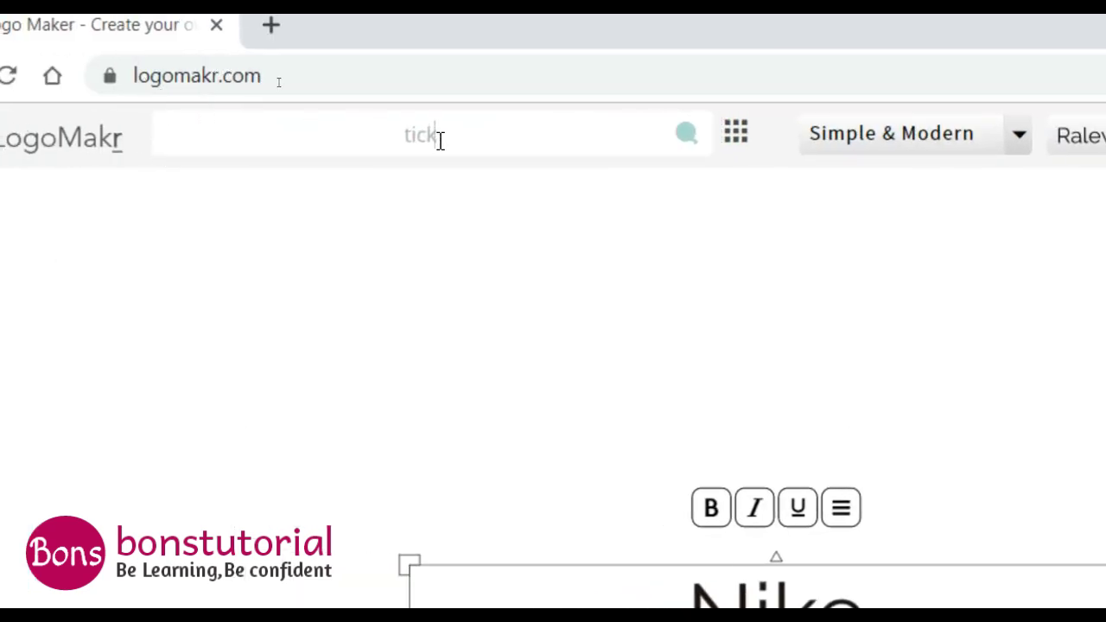
pyautogui.press('Return')
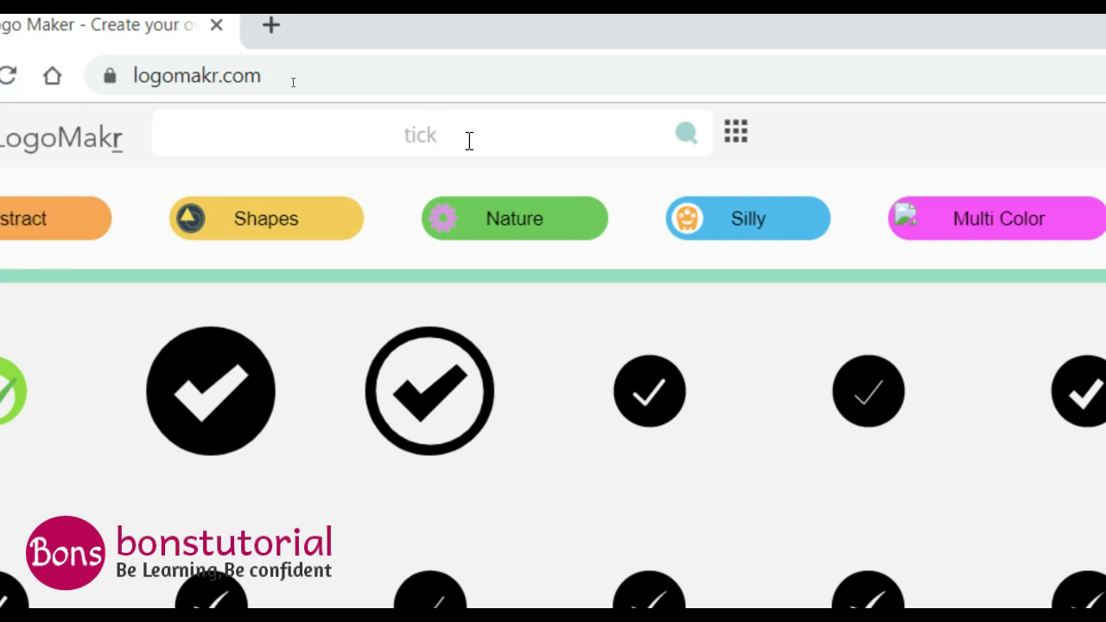
pyautogui.moveTo(1040, 208)
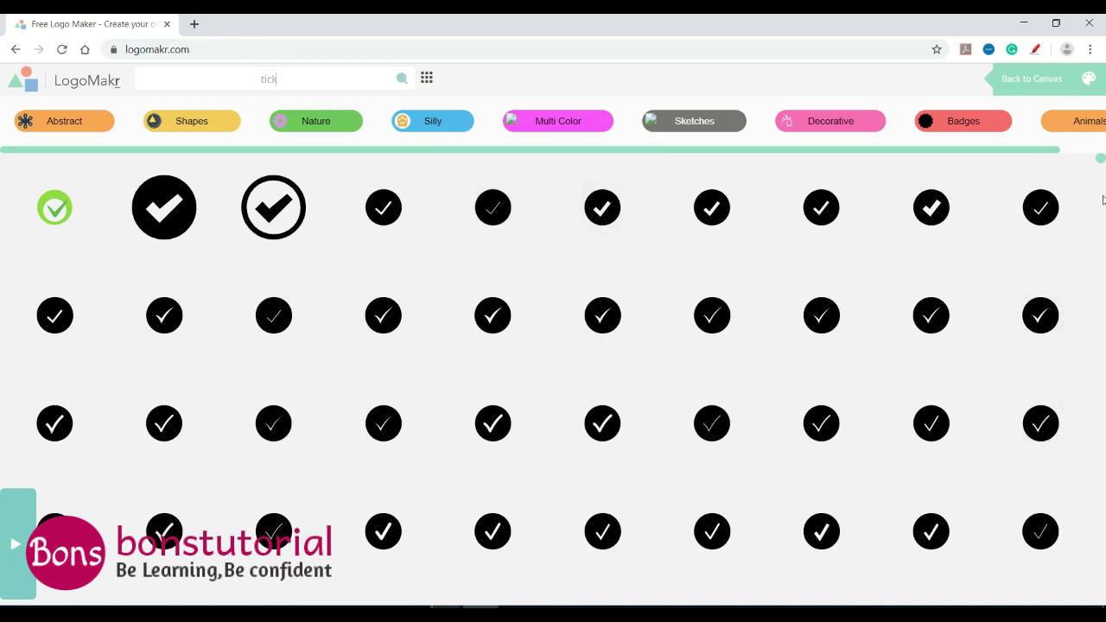
pyautogui.moveTo(1101, 160); pyautogui.dragTo(1102, 173)
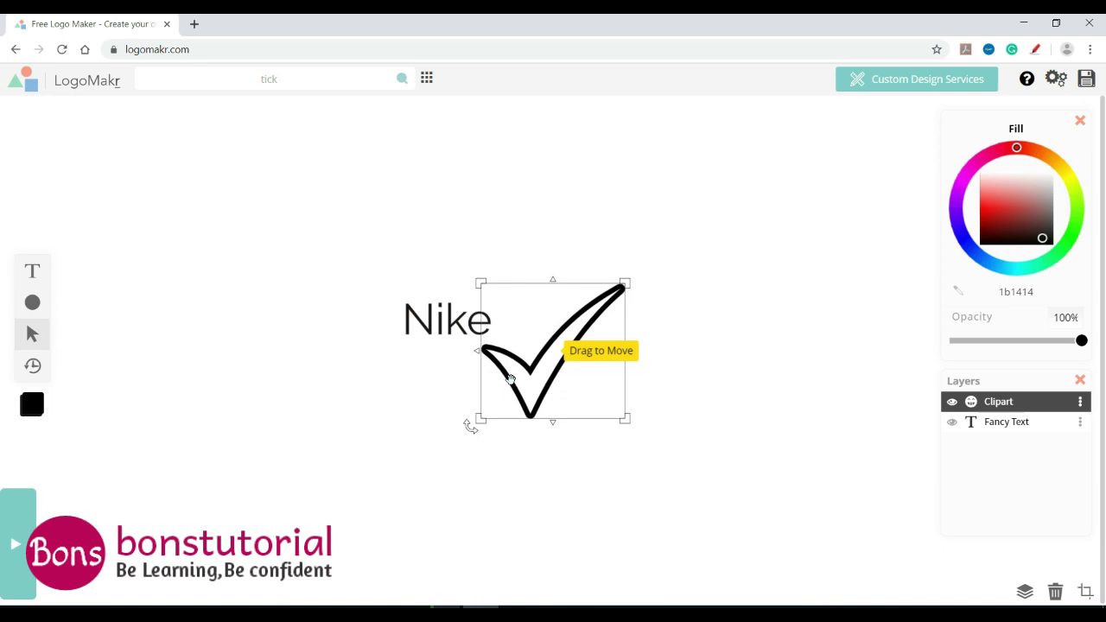
# Shrink the outlined tick and tuck it beneath the end of 'Nike'
pyautogui.moveTo(510, 380); pyautogui.dragTo(434, 396)
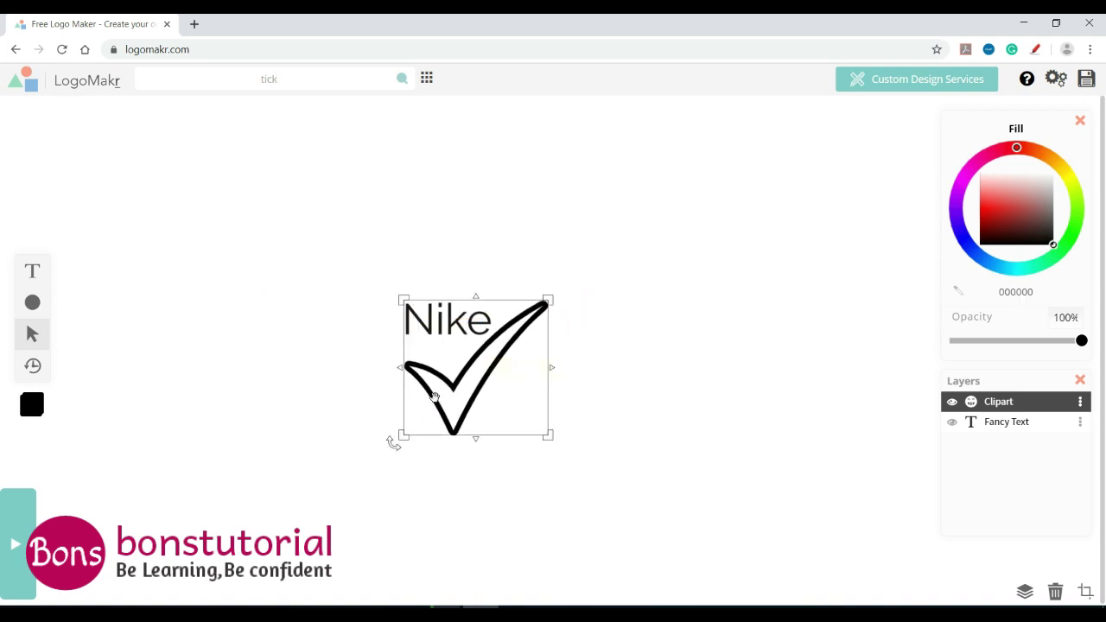
pyautogui.press('XF86MonBrightnessUp')
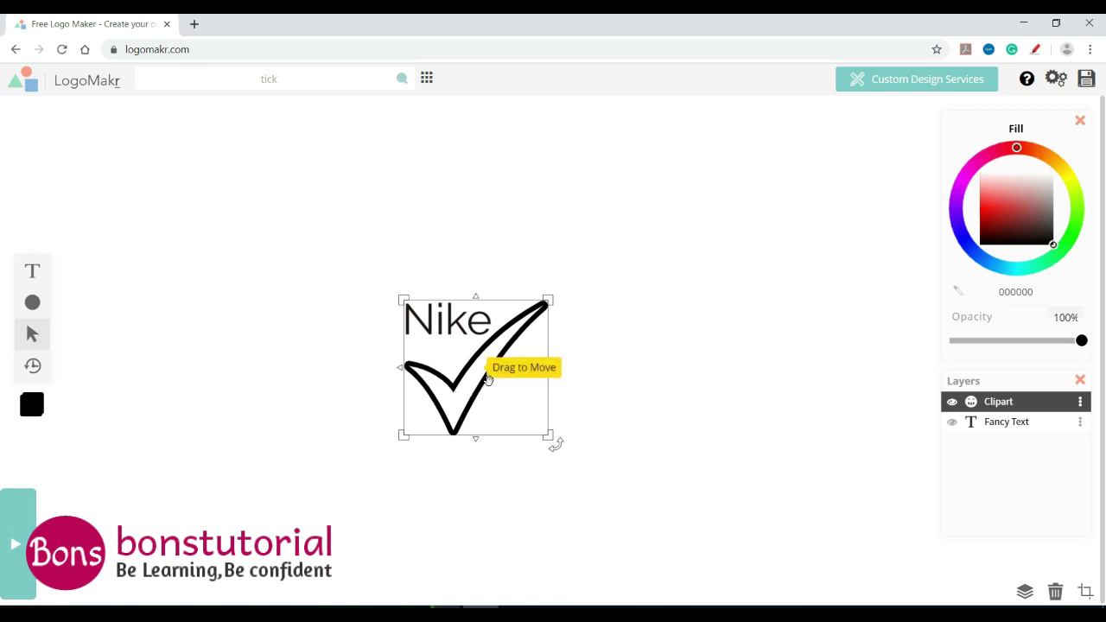
pyautogui.moveTo(548, 436); pyautogui.dragTo(509, 401)
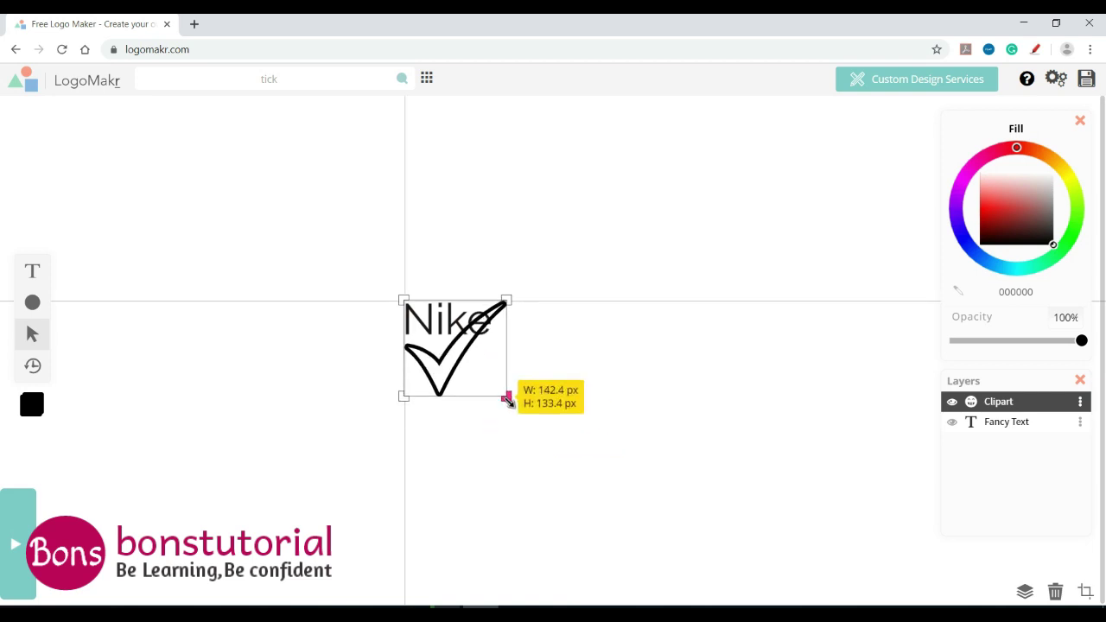
pyautogui.moveTo(455, 355); pyautogui.dragTo(456, 387)
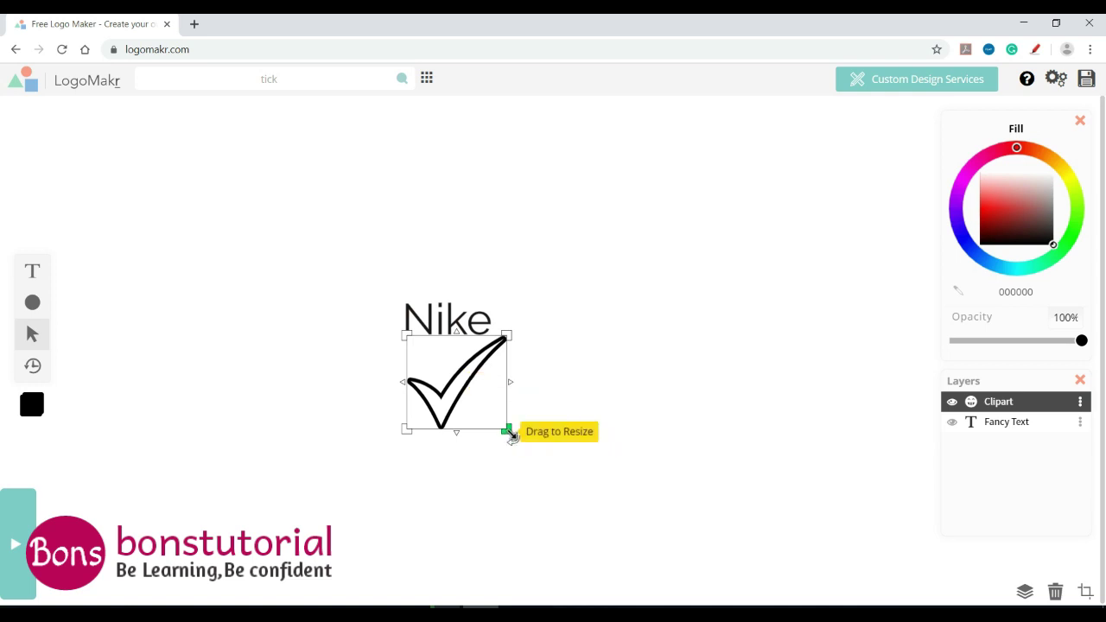
pyautogui.moveTo(511, 435)
pyautogui.mouseDown()
pyautogui.moveTo(474, 398)
pyautogui.moveTo(492, 349)
pyautogui.mouseUp()
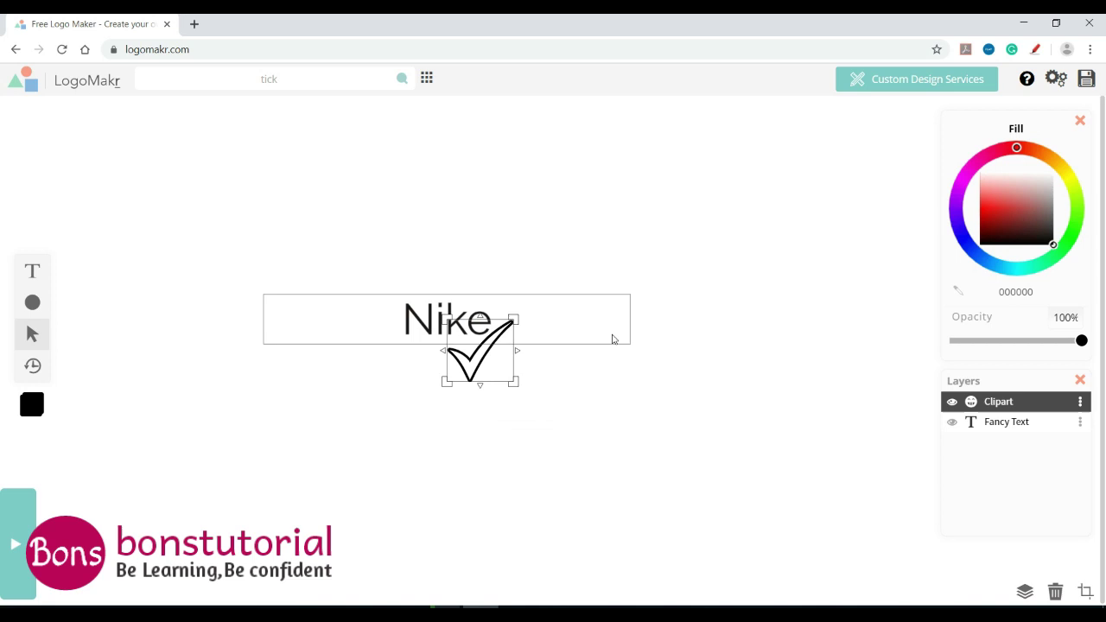
pyautogui.click(1045, 236)
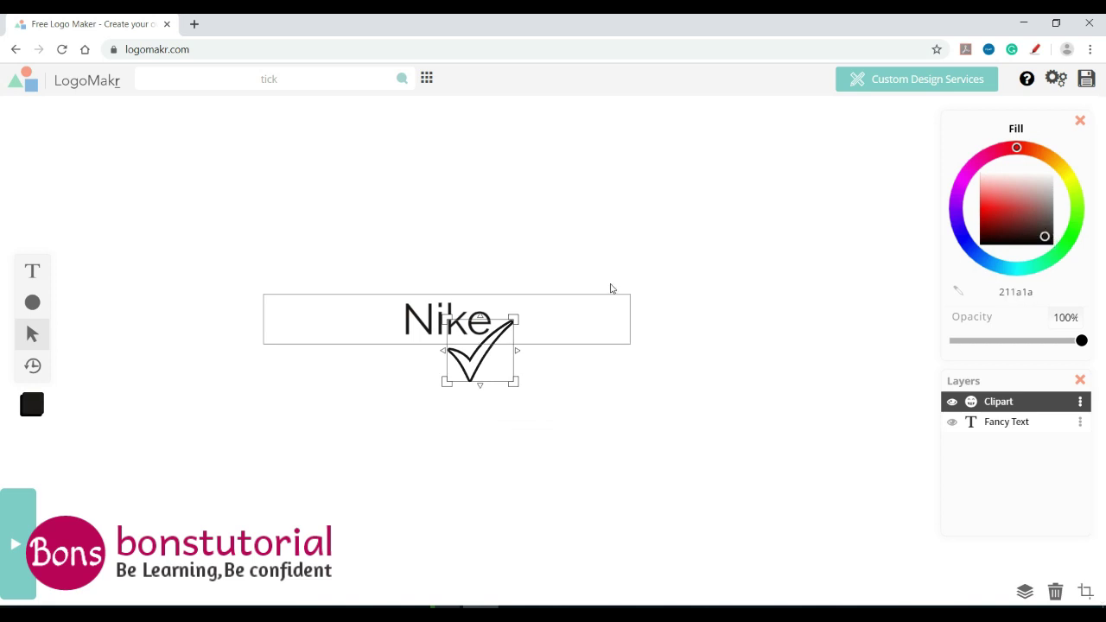
pyautogui.click(32, 334)
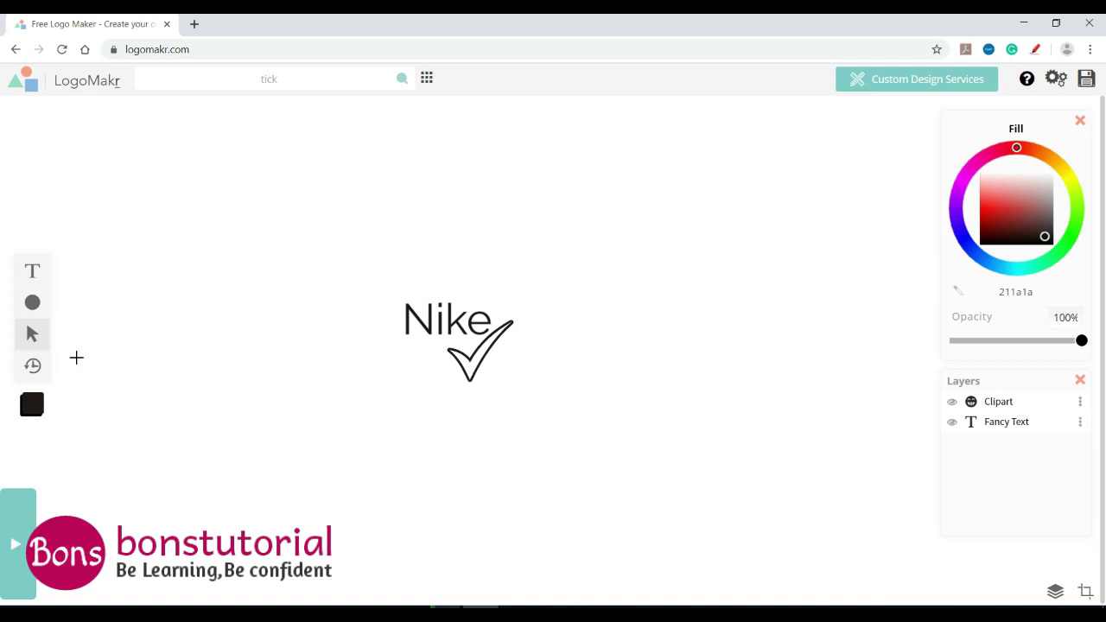
pyautogui.click(32, 334)
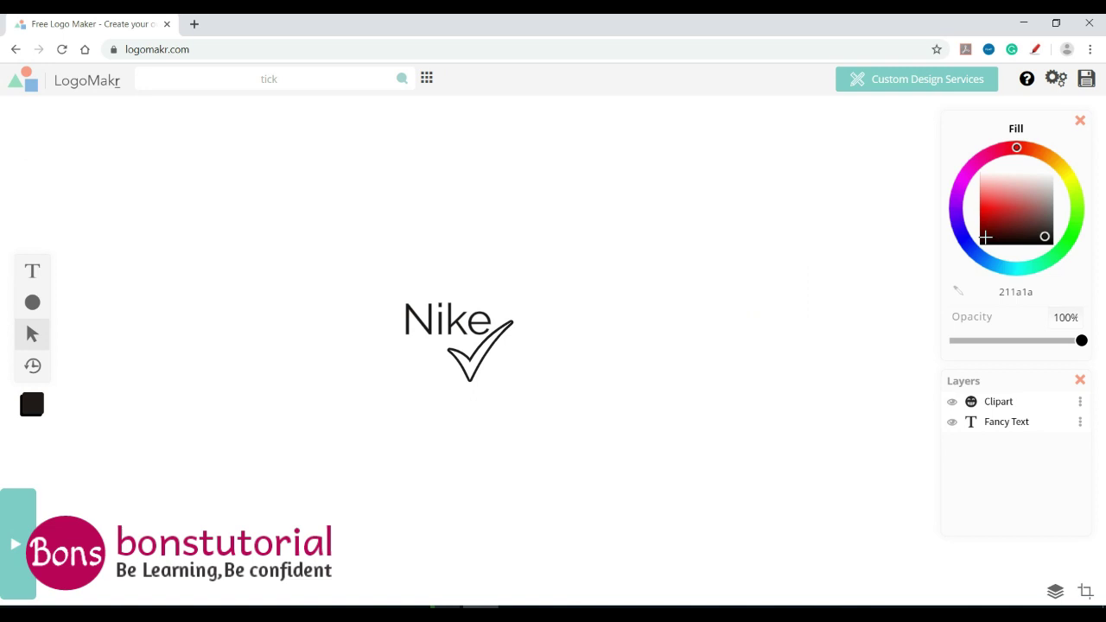
pyautogui.click(987, 238)
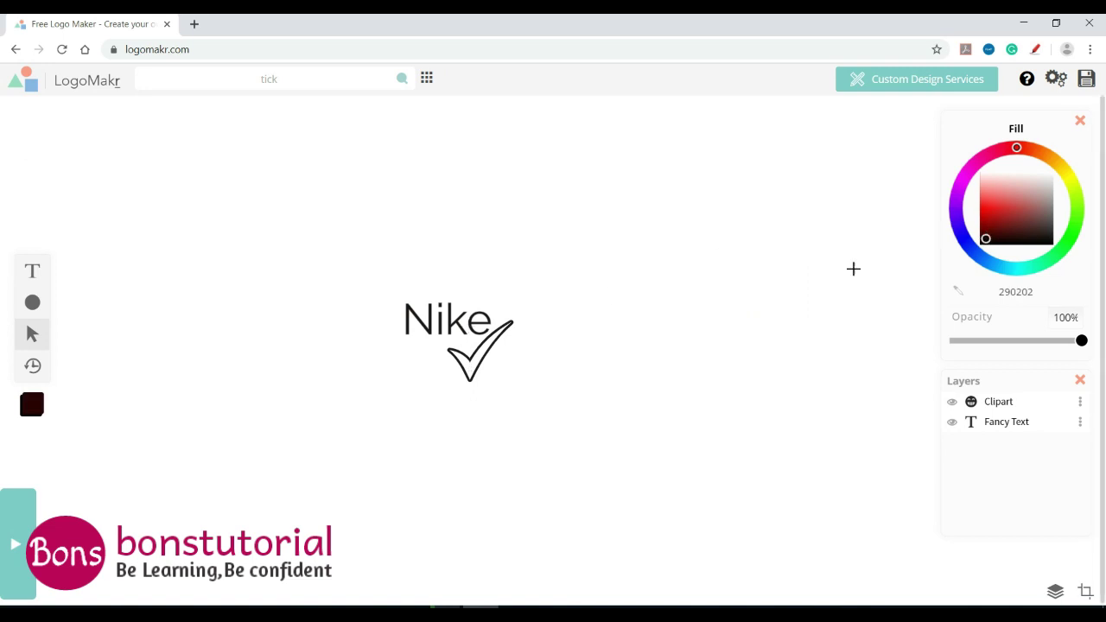
pyautogui.click(1045, 243)
# Add a bold solid tick from the tick search results
pyautogui.click(287, 76)
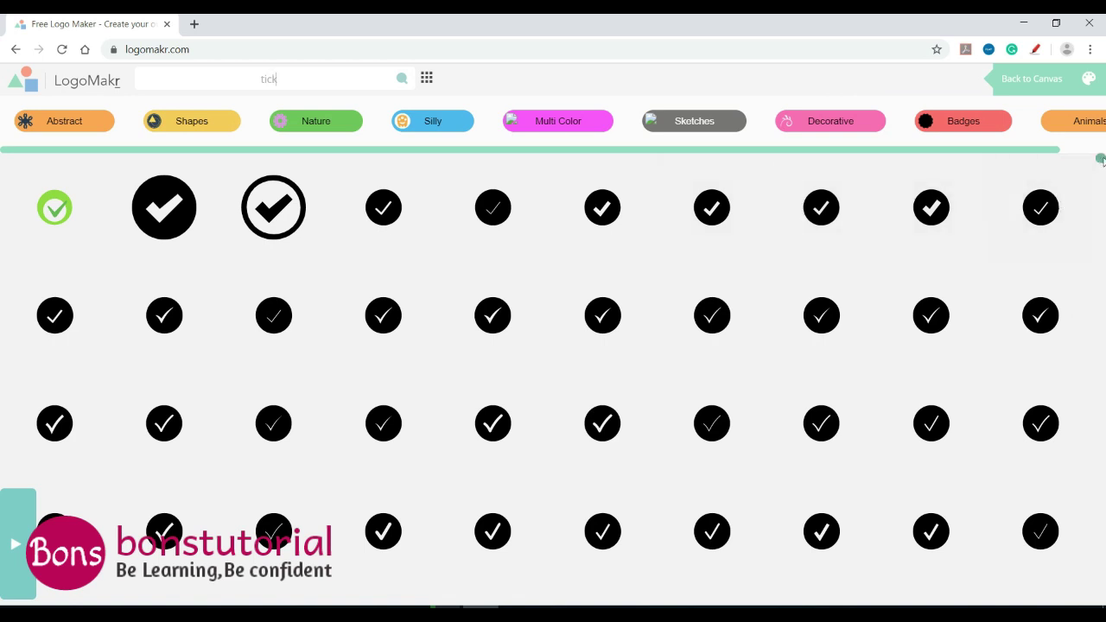
pyautogui.moveTo(1102, 181)
pyautogui.mouseDown()
pyautogui.moveTo(1103, 196)
pyautogui.moveTo(1103, 183)
pyautogui.mouseUp()
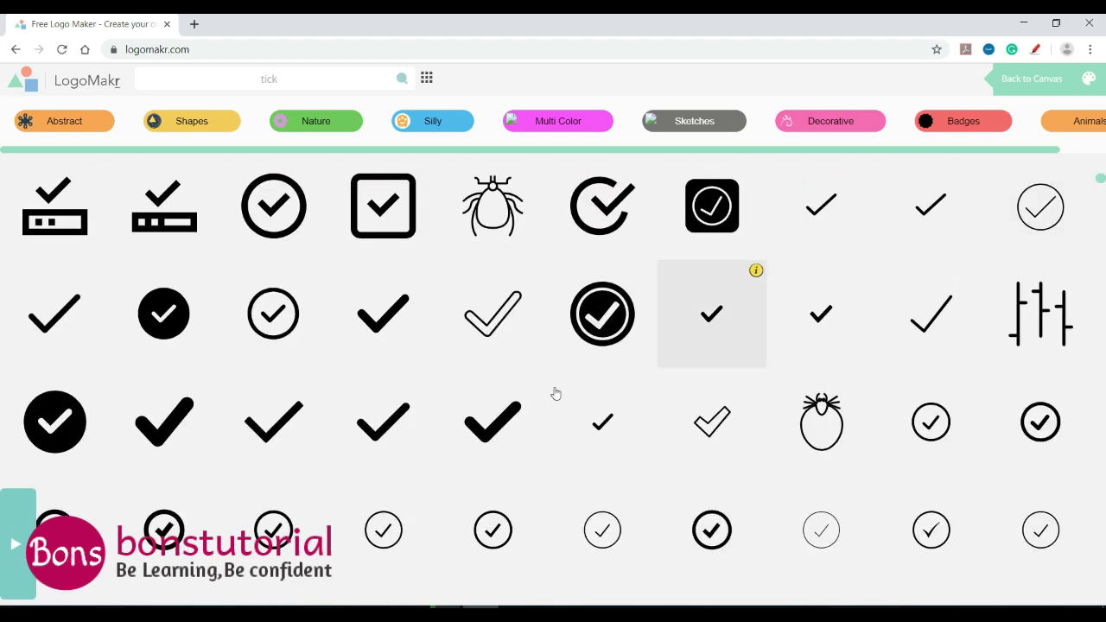
pyautogui.click(500, 427)
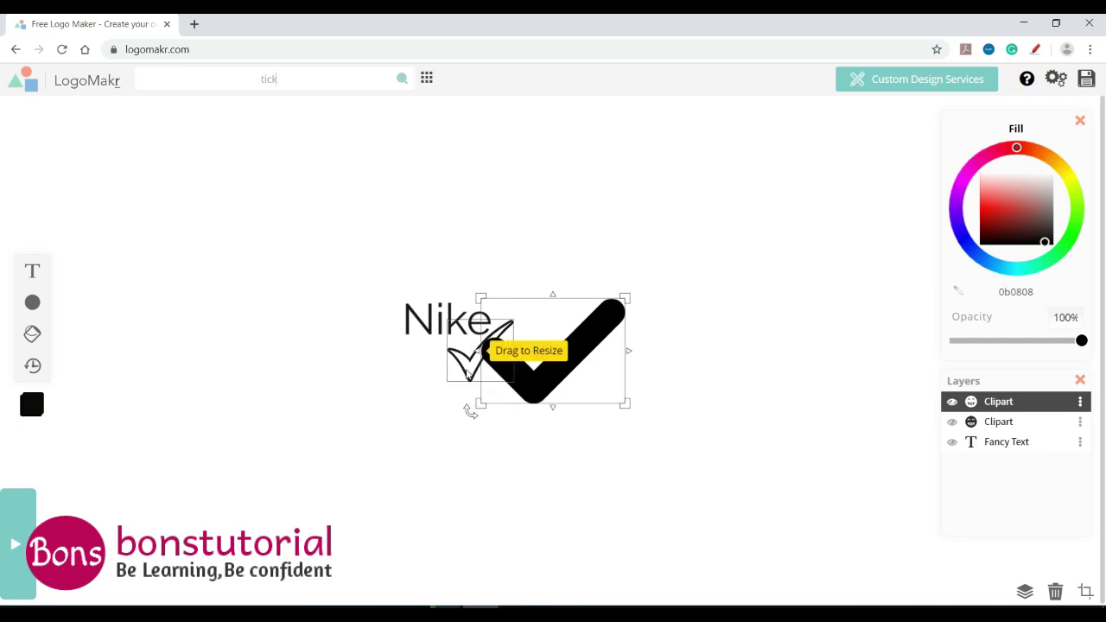
# Delete the old small outlined tick
pyautogui.click(467, 372)
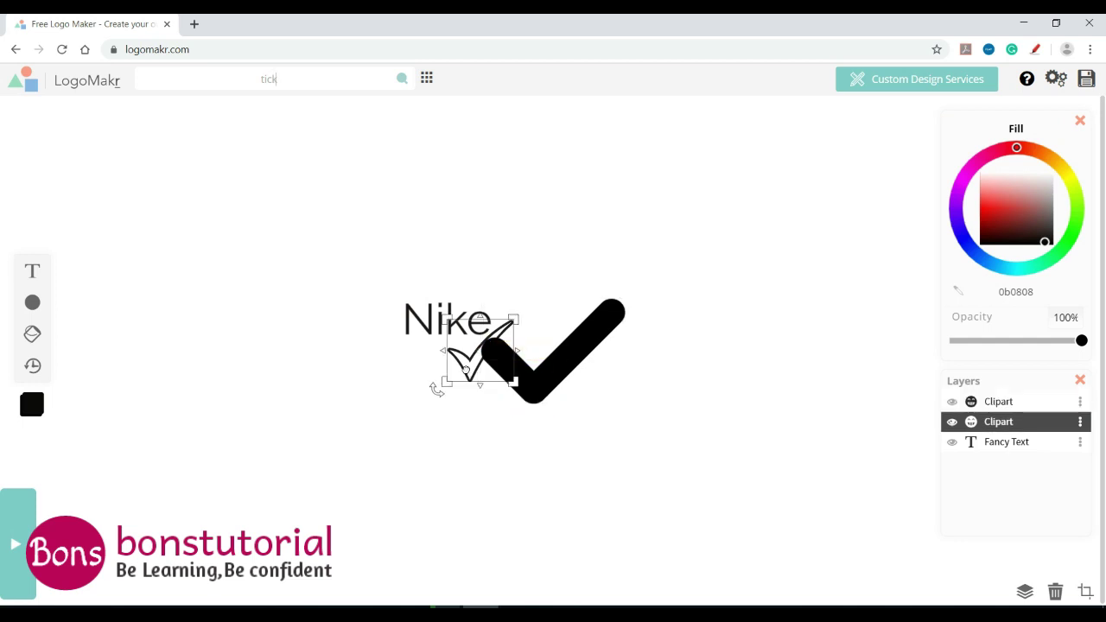
pyautogui.moveTo(471, 369); pyautogui.dragTo(391, 395)
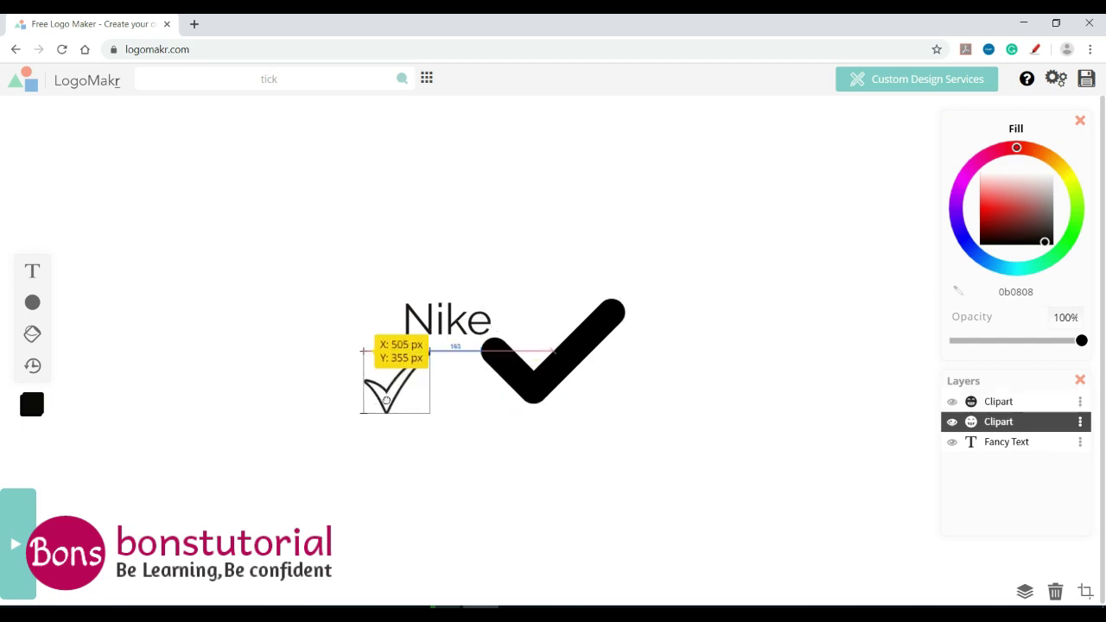
pyautogui.press('Delete')
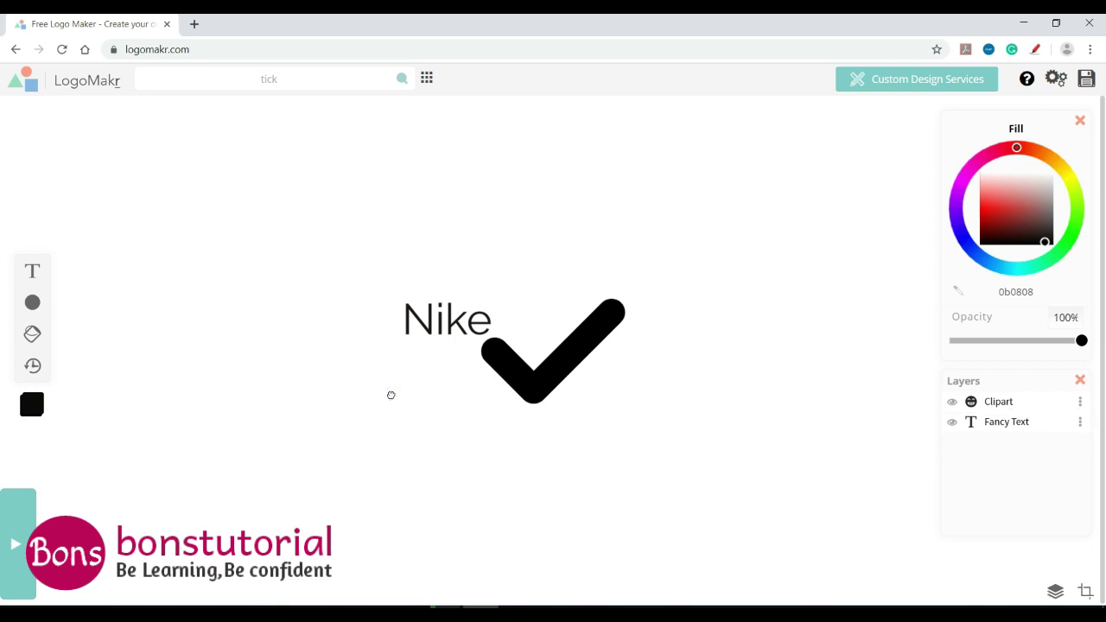
# Shrink the bold tick to a small mark and set it slightly lower under Nike
pyautogui.moveTo(536, 388)
pyautogui.mouseDown()
pyautogui.moveTo(484, 403)
pyautogui.moveTo(495, 397)
pyautogui.mouseUp()
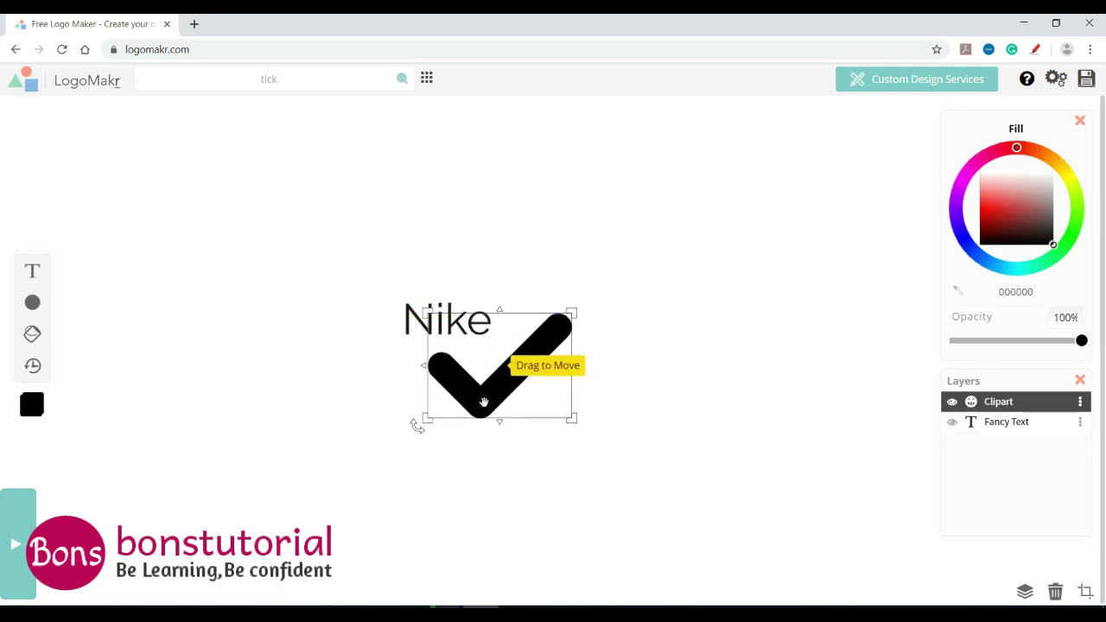
pyautogui.moveTo(560, 415); pyautogui.dragTo(512, 376)
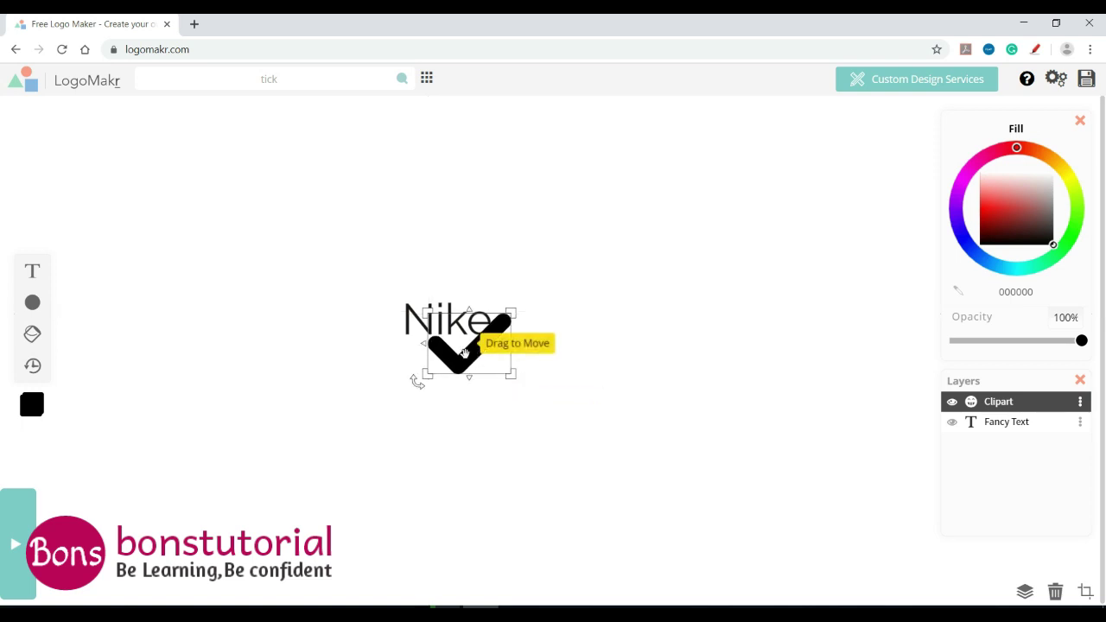
pyautogui.moveTo(429, 371); pyautogui.dragTo(450, 378)
pyautogui.moveTo(531, 386); pyautogui.dragTo(519, 370)
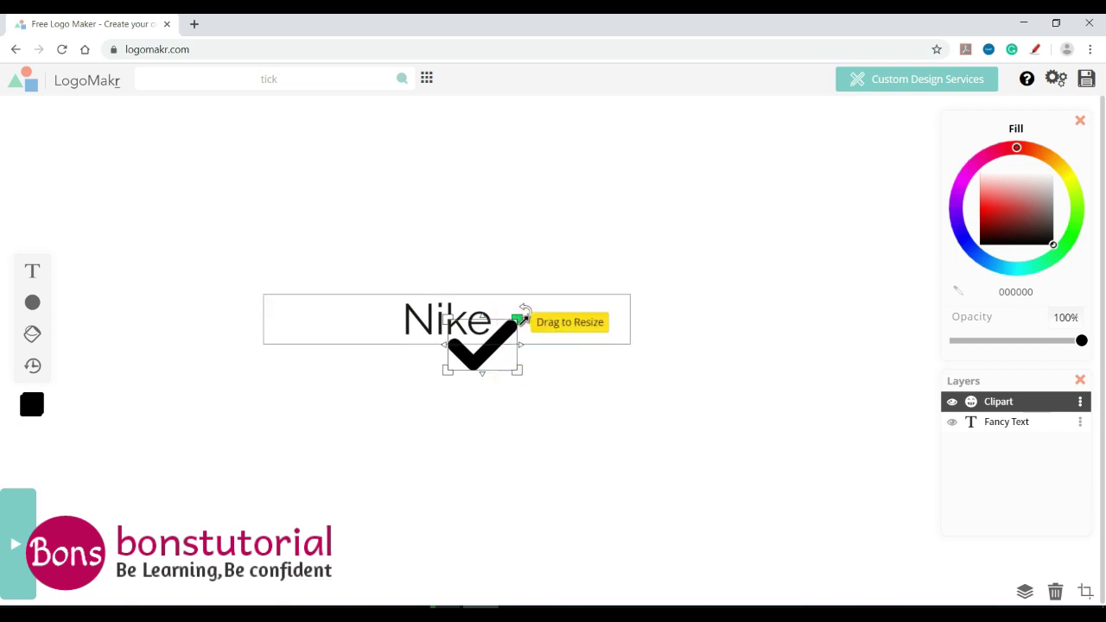
pyautogui.click(459, 439)
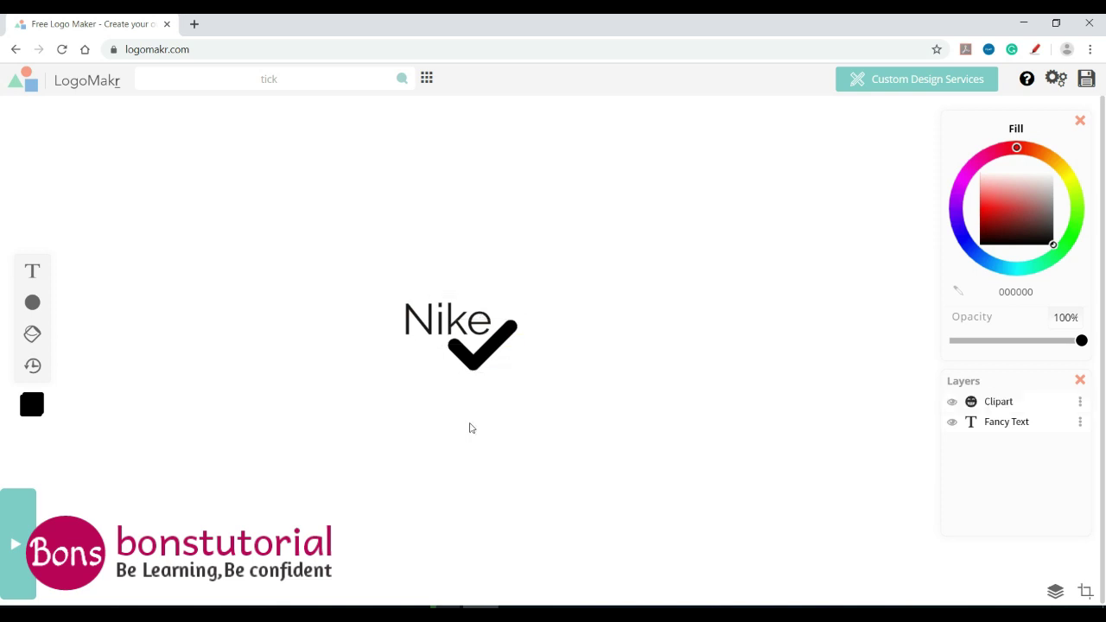
pyautogui.moveTo(480, 355); pyautogui.dragTo(480, 359)
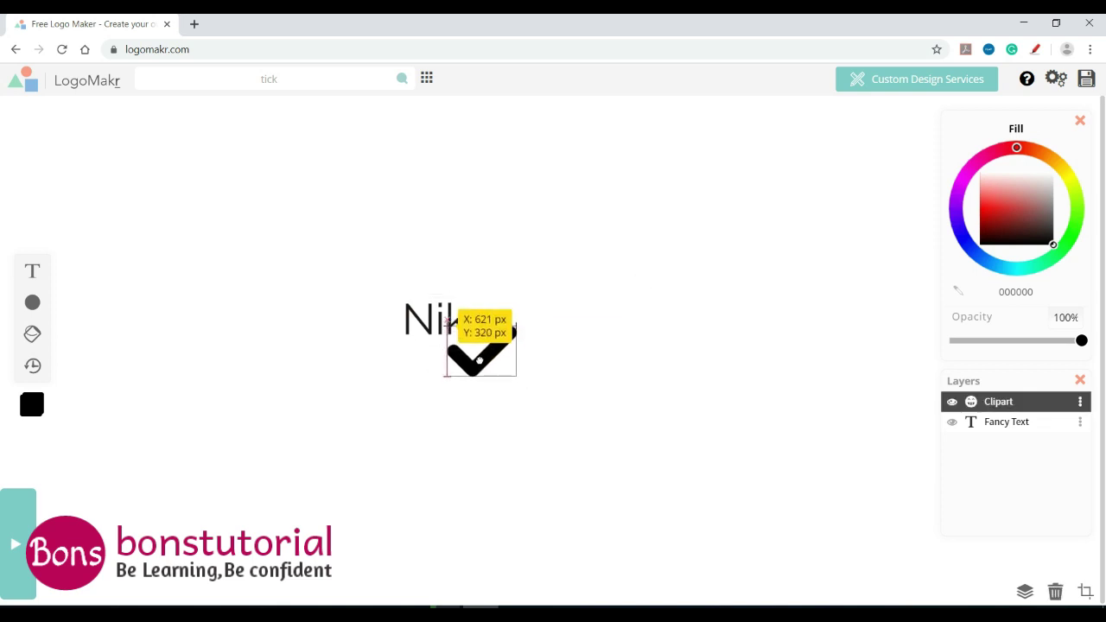
# Recolour the tick golden yellow (ffbf00)
pyautogui.click(617, 282)
pyautogui.click(449, 331)
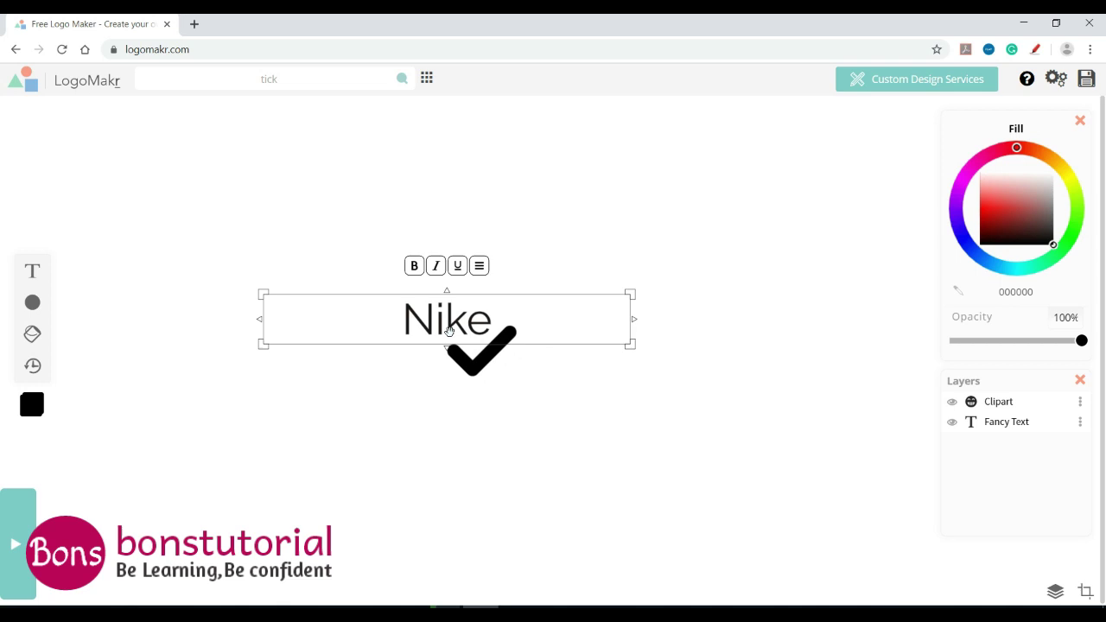
pyautogui.click(803, 294)
pyautogui.click(498, 349)
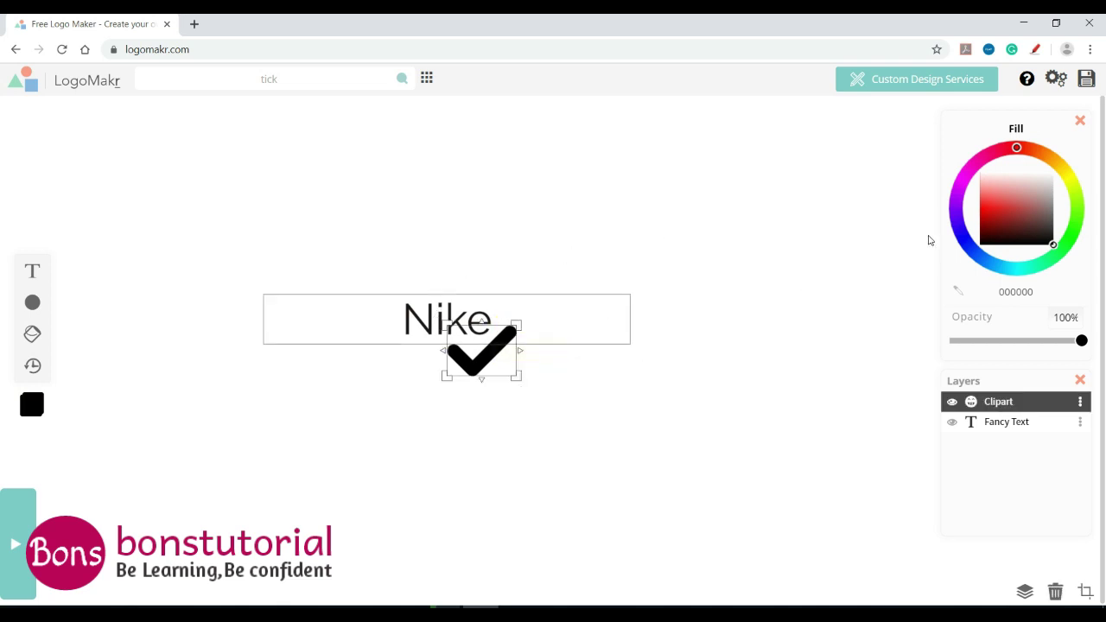
pyautogui.click(995, 213)
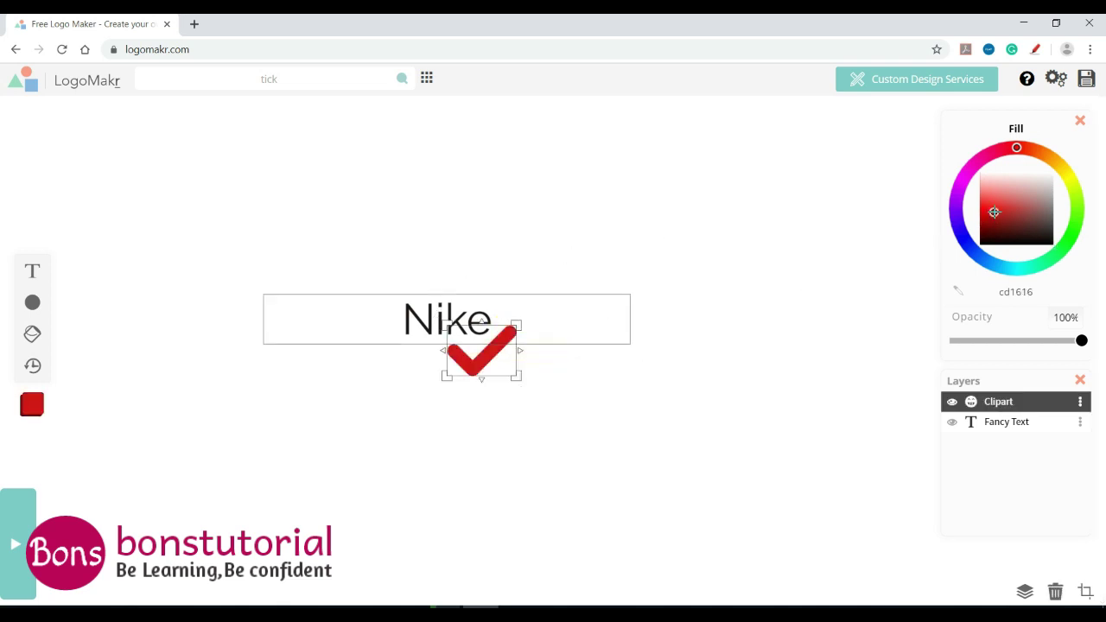
pyautogui.click(1061, 164)
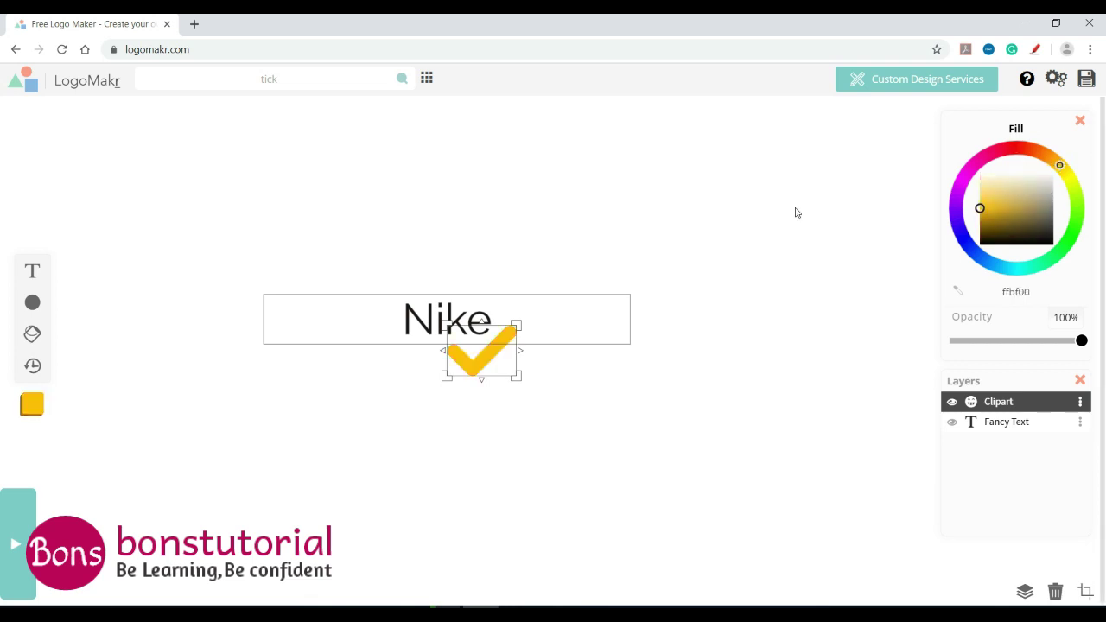
pyautogui.click(796, 213)
# Select the Nike text and try the Antic and Archivo Black fonts
pyautogui.click(462, 317)
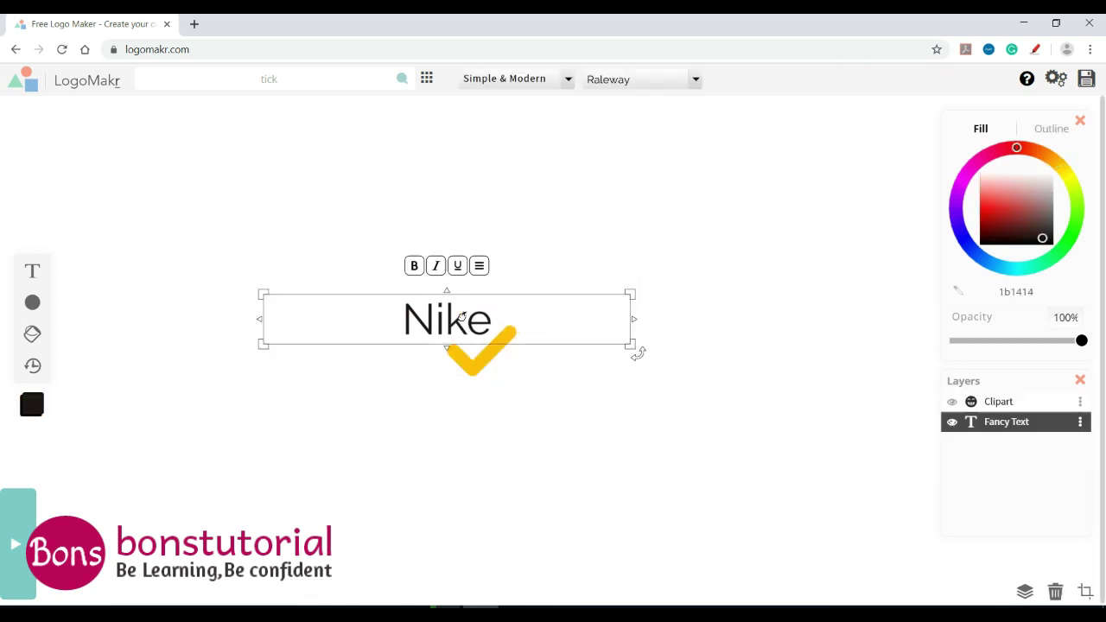
pyautogui.click(632, 201)
pyautogui.click(449, 307)
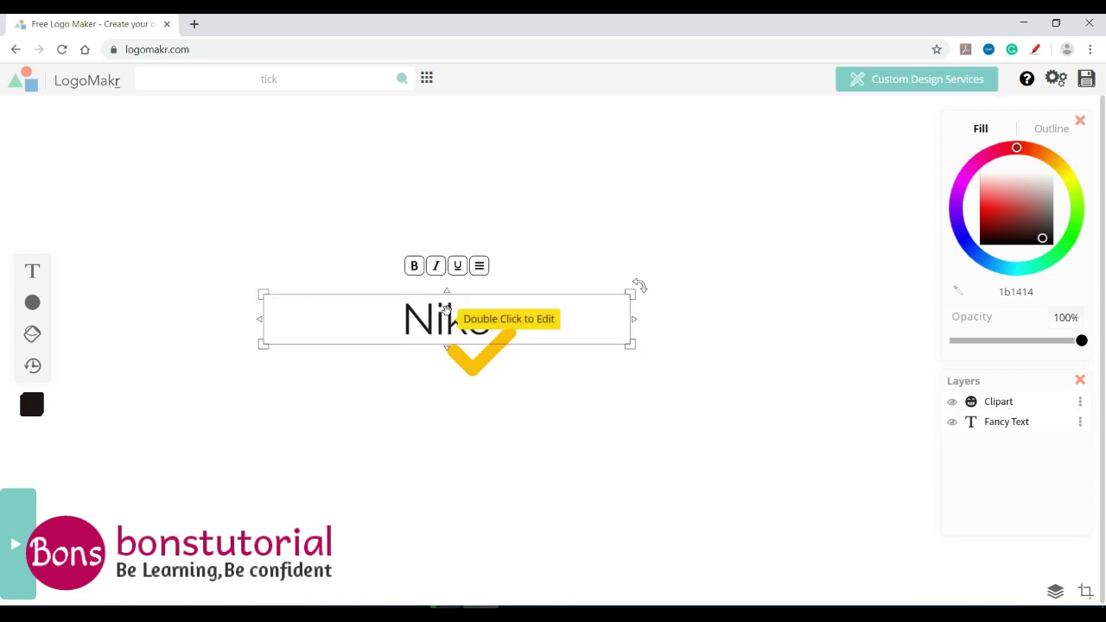
pyautogui.click(423, 317)
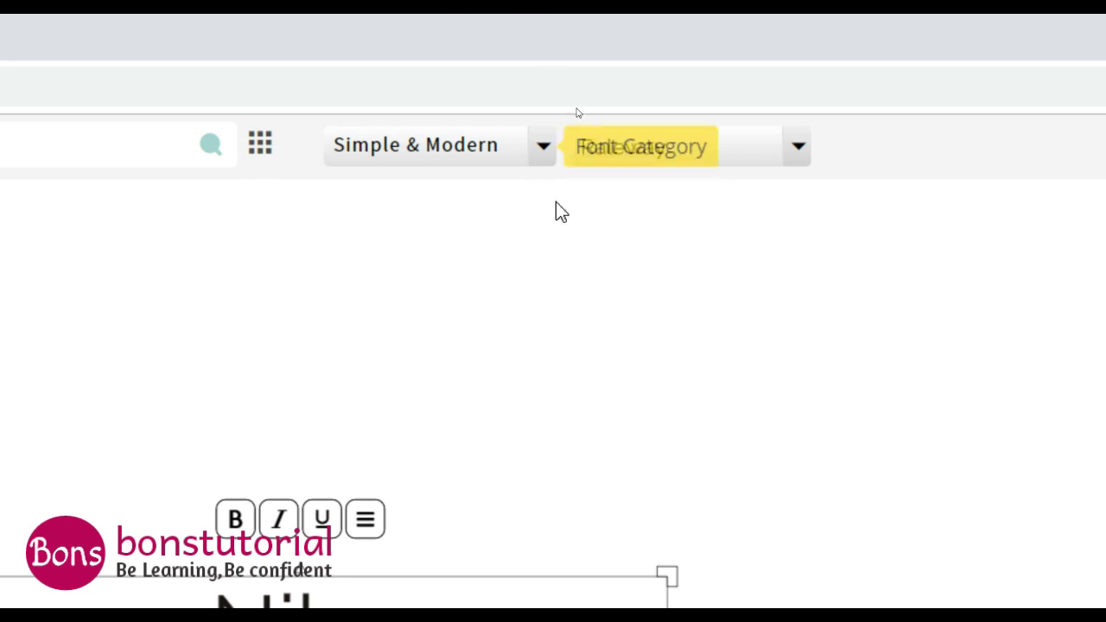
pyautogui.click(544, 150)
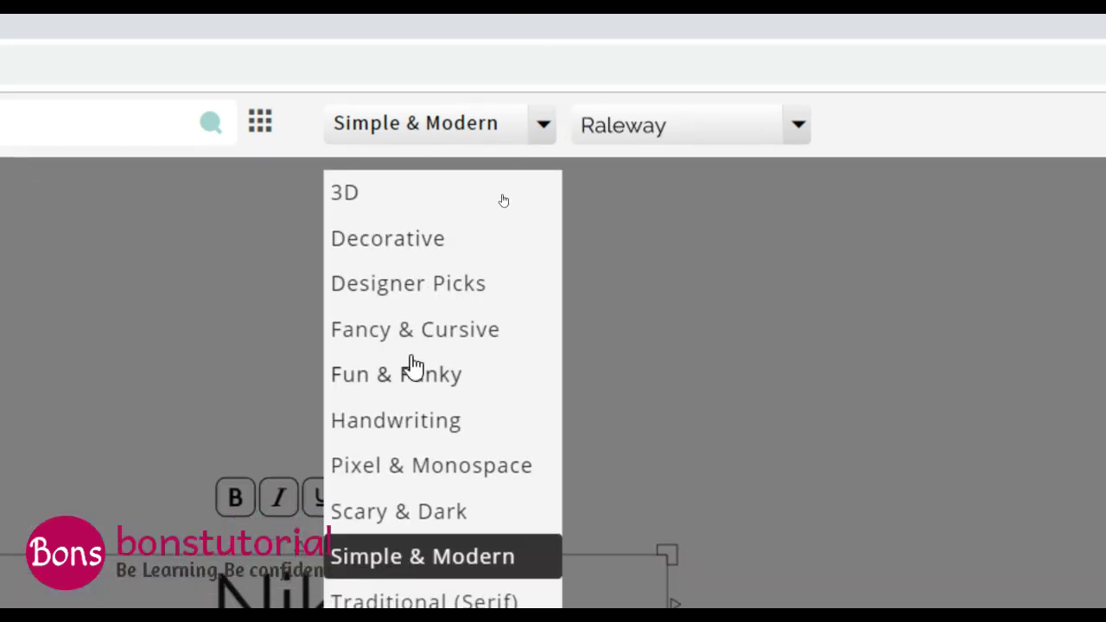
pyautogui.click(918, 335)
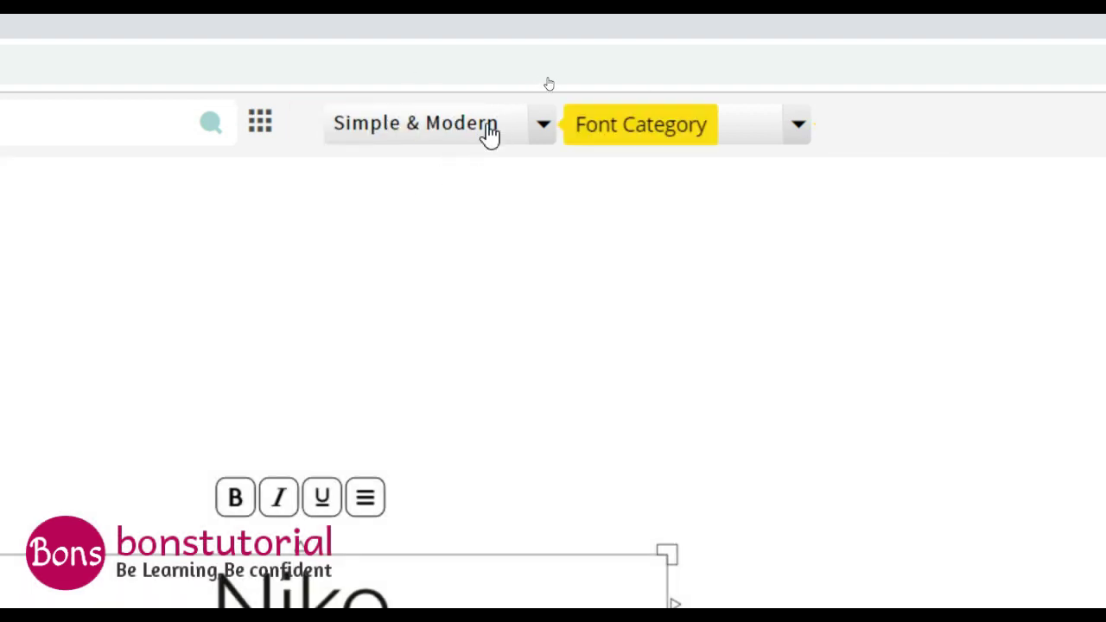
pyautogui.click(799, 127)
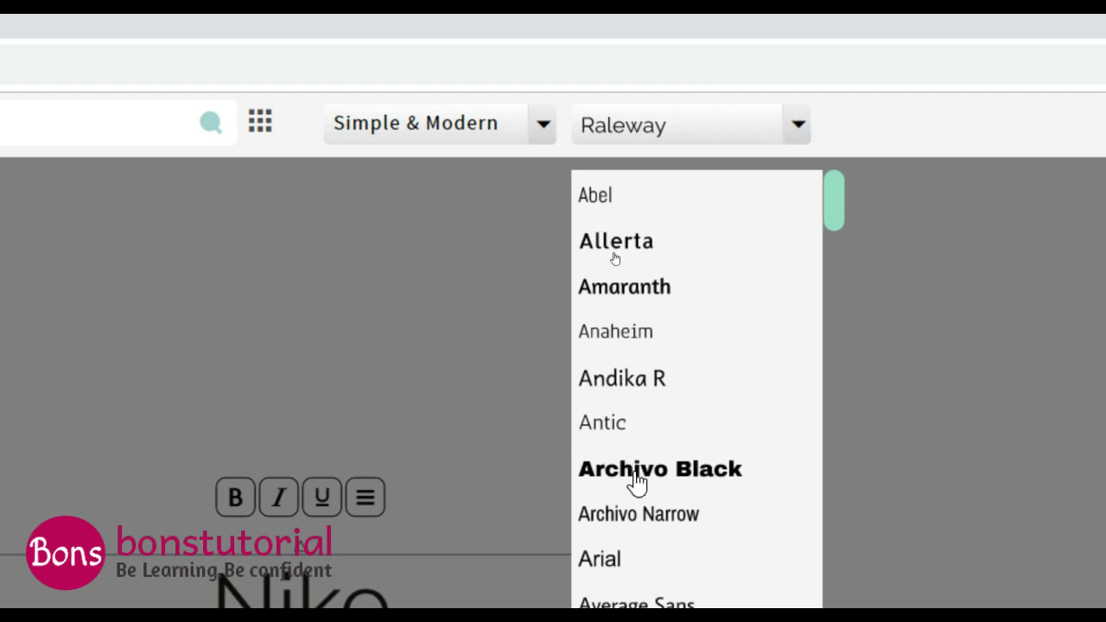
pyautogui.click(616, 427)
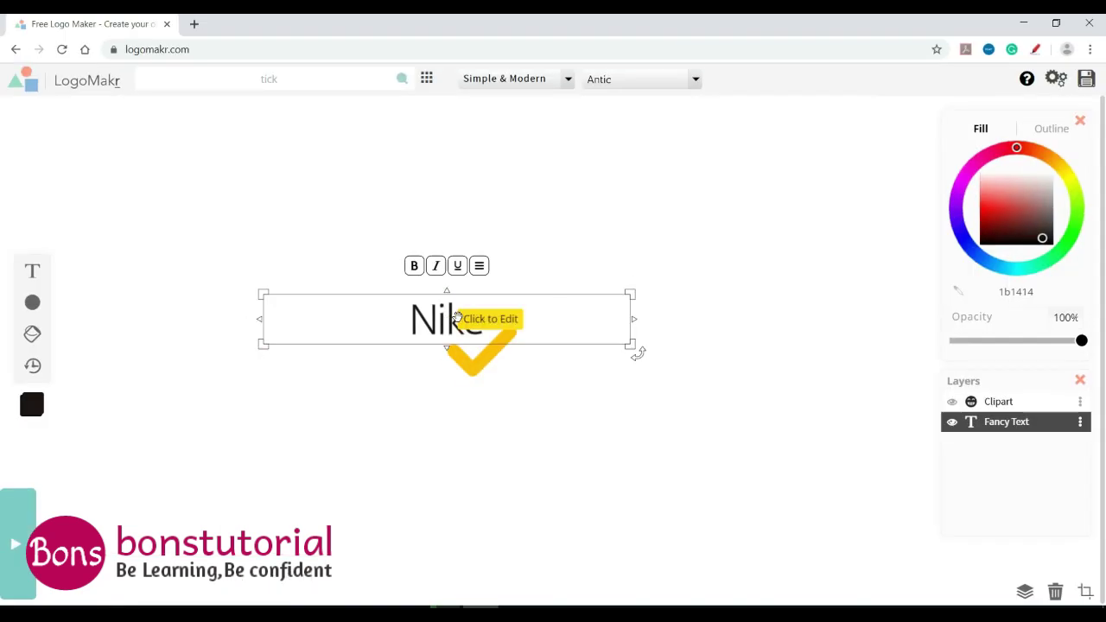
pyautogui.click(695, 83)
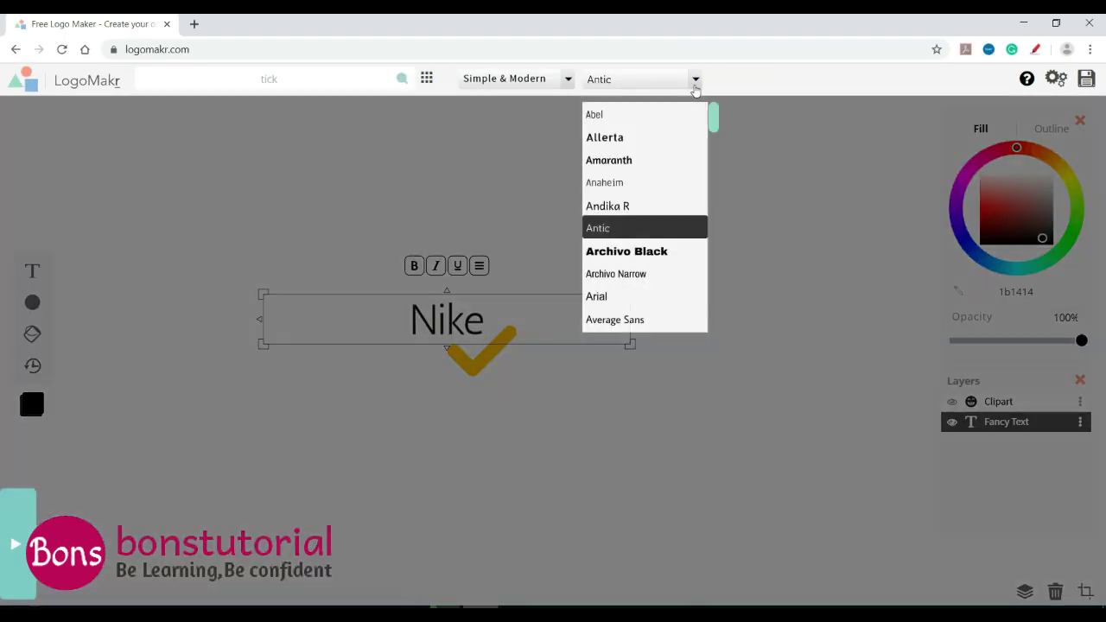
pyautogui.click(628, 252)
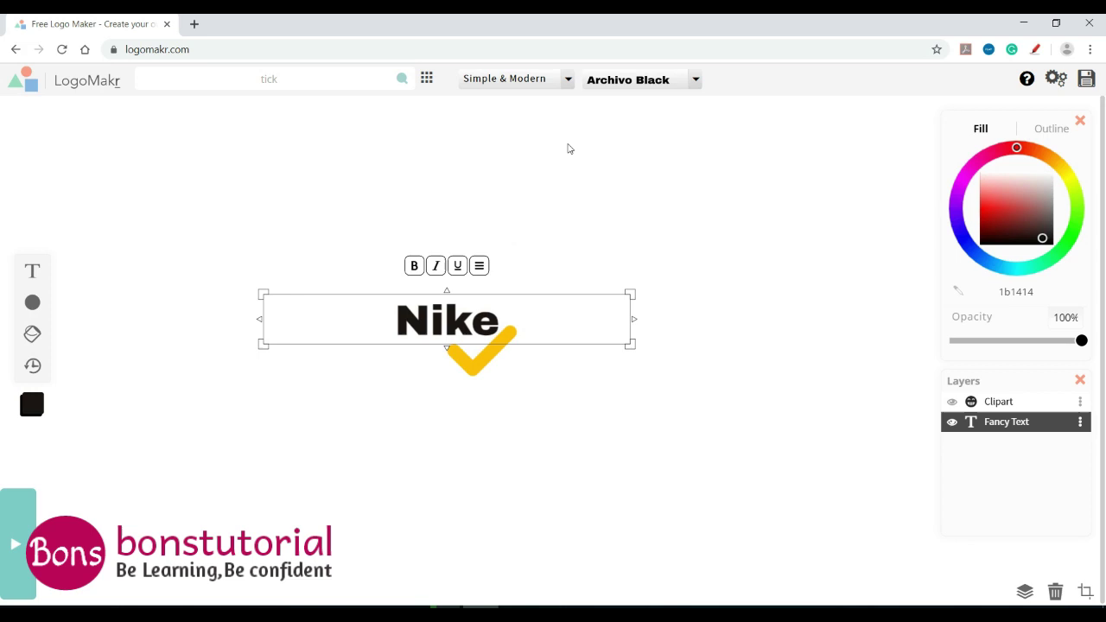
# Set Nike to the Decorative font Kavoon, after trying Cherry Cream Soda
pyautogui.click(567, 82)
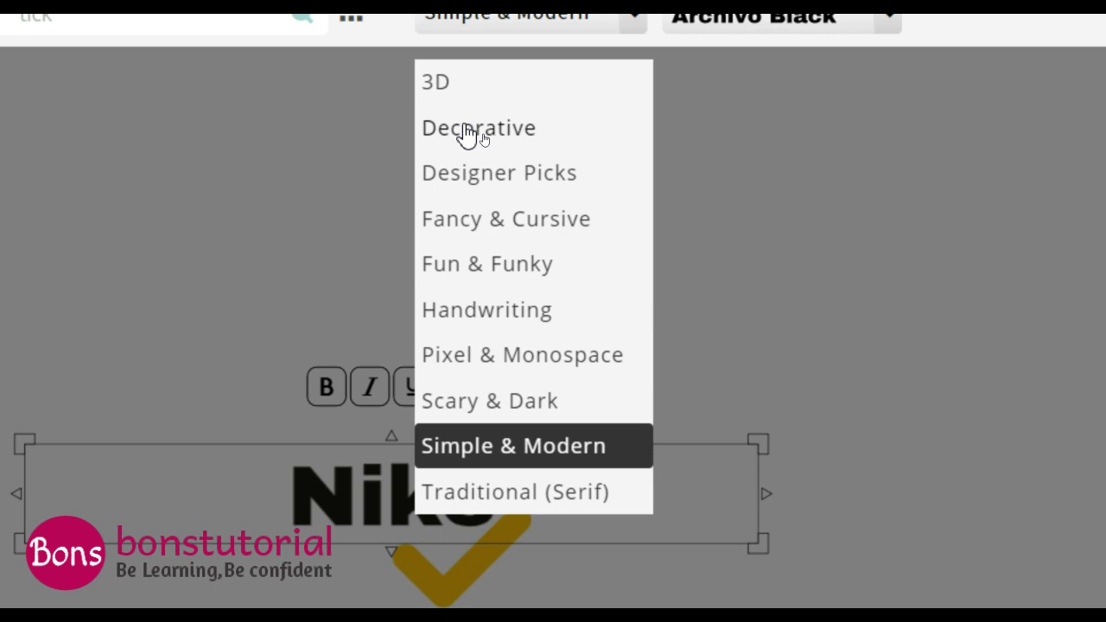
pyautogui.click(484, 138)
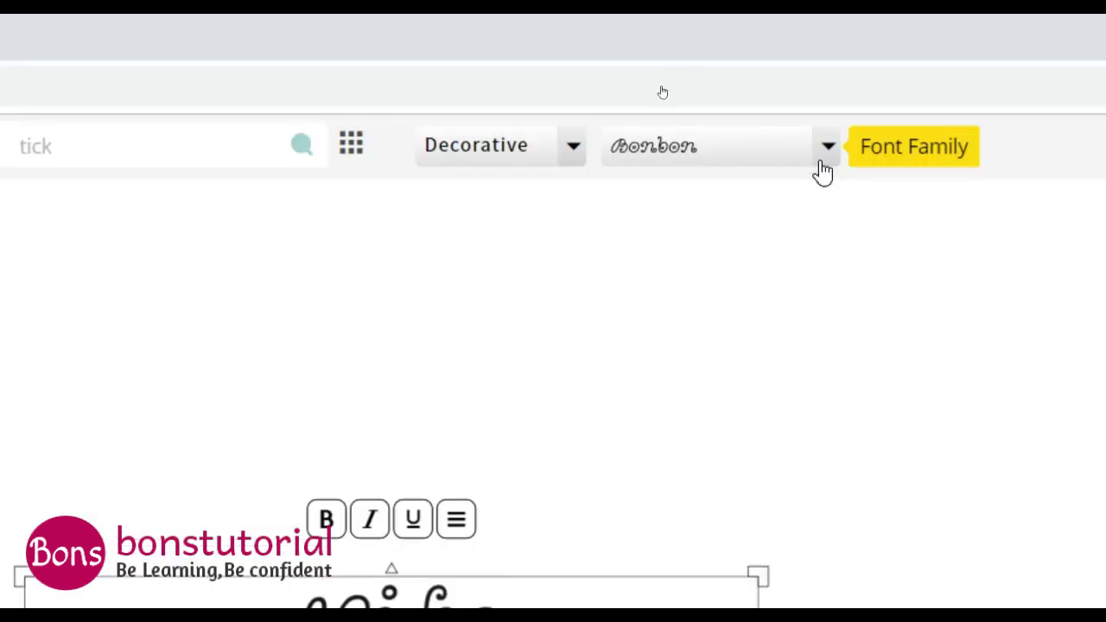
pyautogui.click(824, 157)
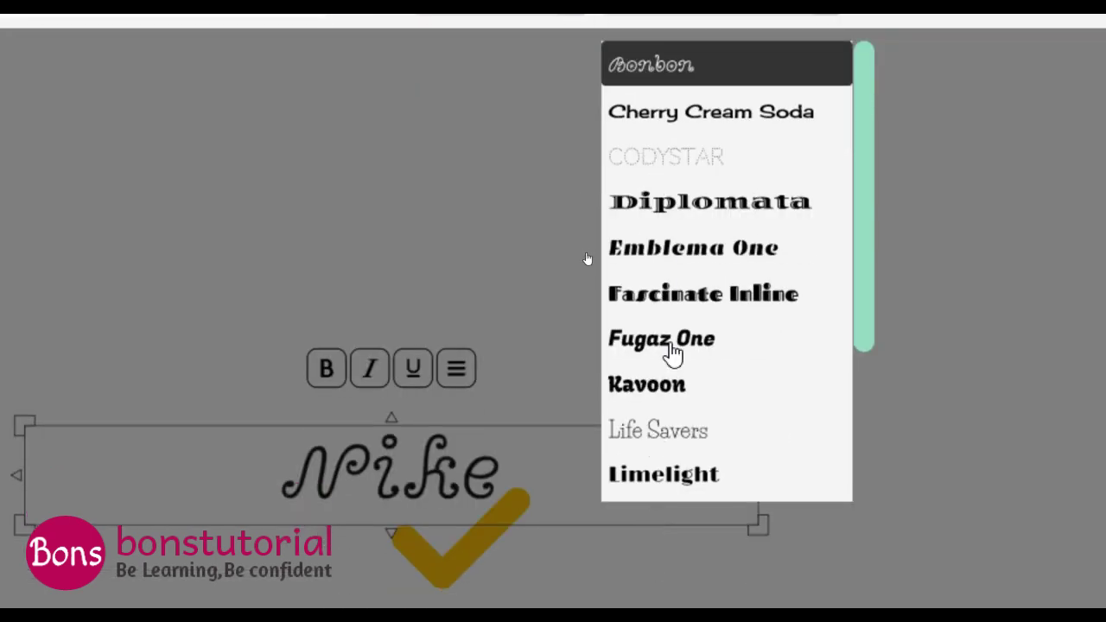
pyautogui.click(694, 139)
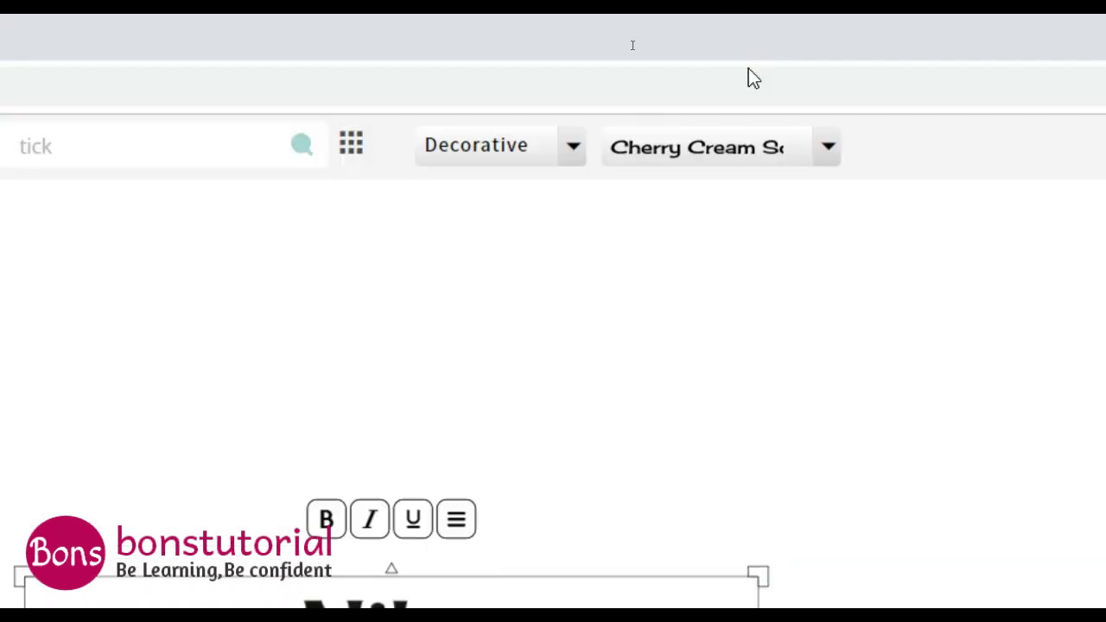
pyautogui.click(835, 150)
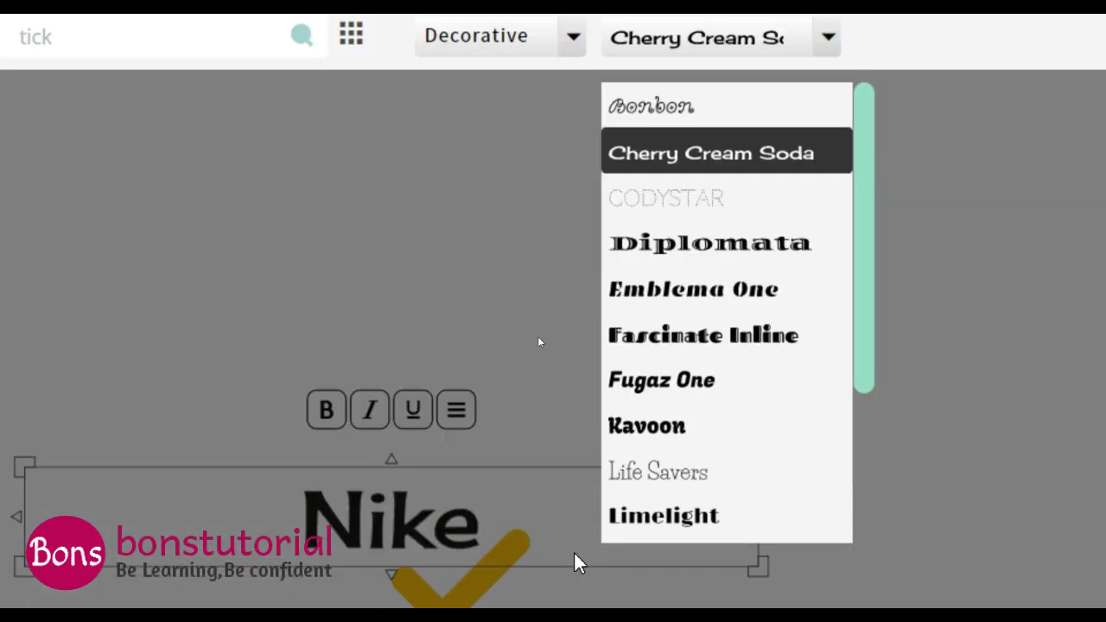
pyautogui.click(639, 428)
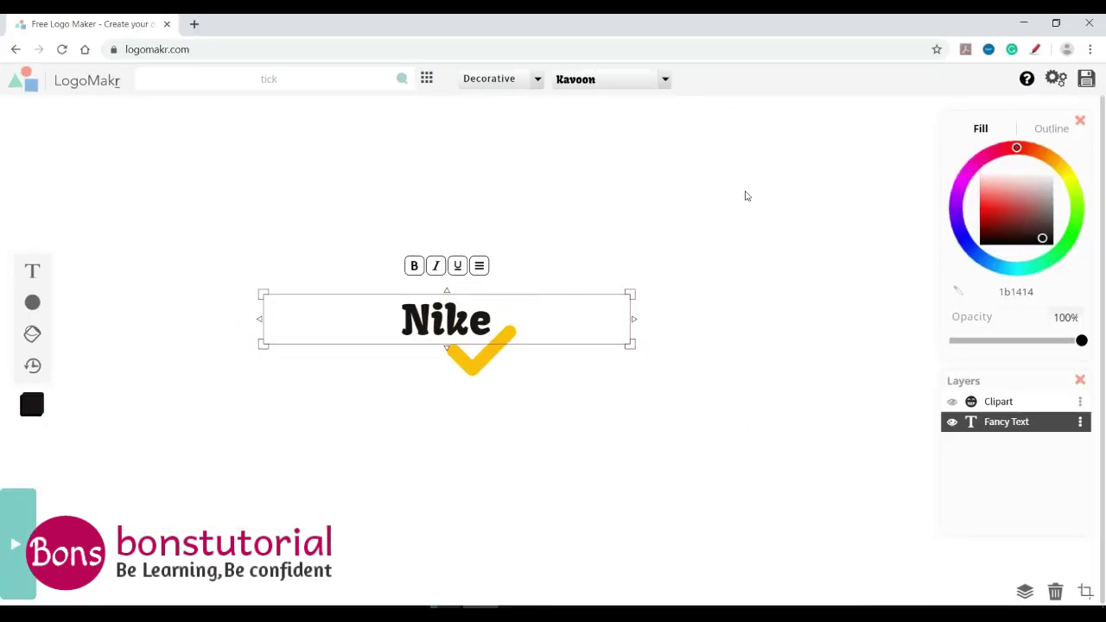
# Save the Nike logo to its web link and close the high-resolution download offer
pyautogui.click(621, 208)
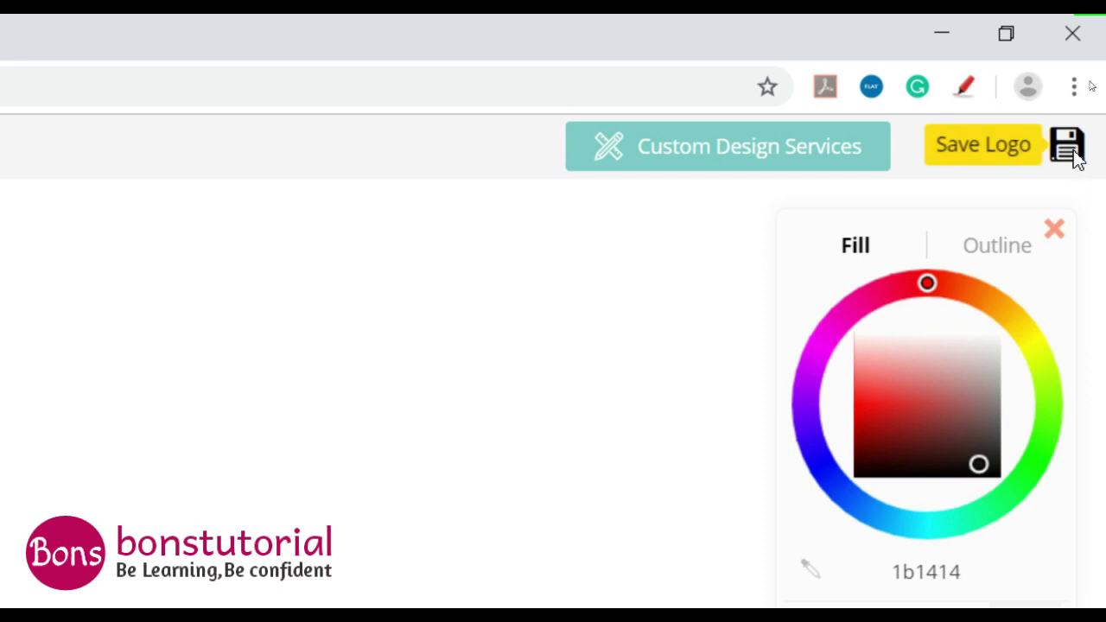
pyautogui.click(1072, 153)
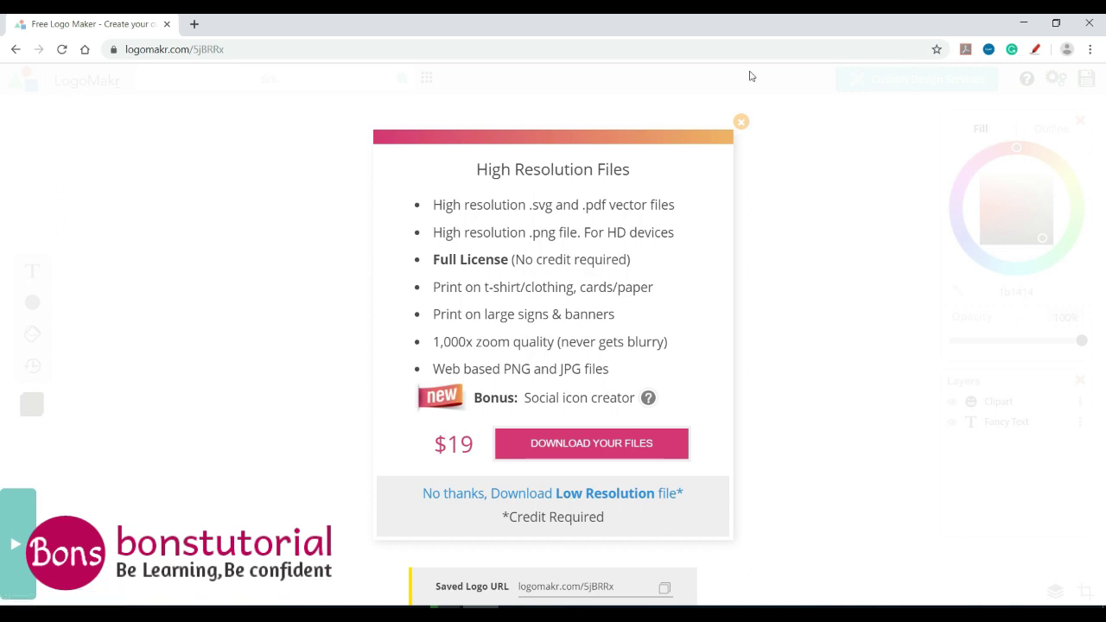
pyautogui.click(743, 122)
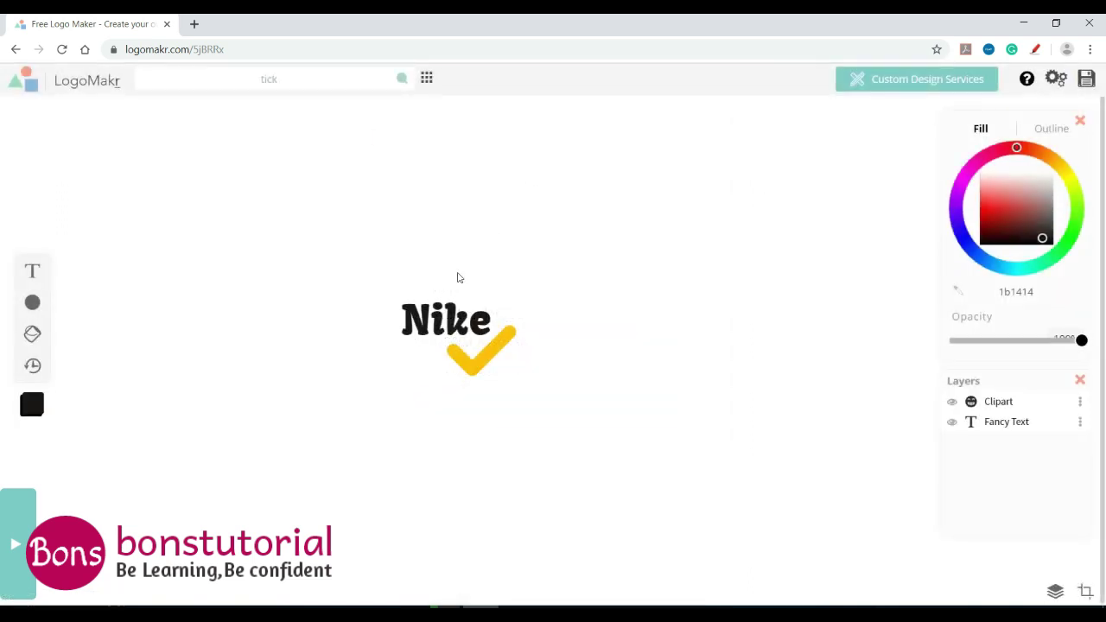
# Delete the yellow tick and the Nike text to clear the canvas
pyautogui.click(449, 313)
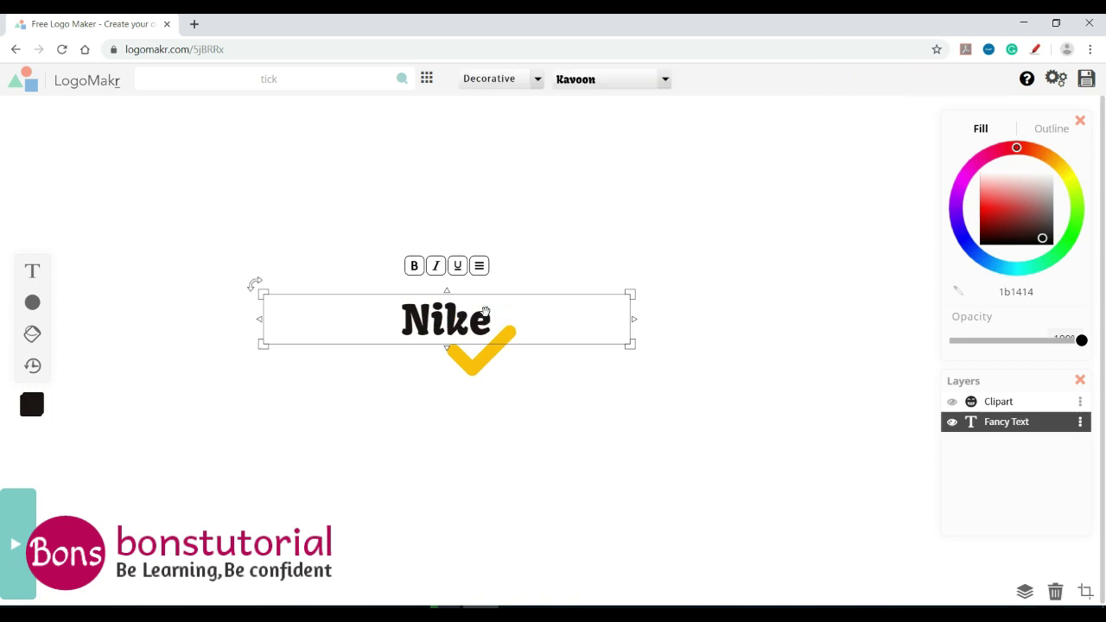
pyautogui.click(459, 398)
pyautogui.click(481, 362)
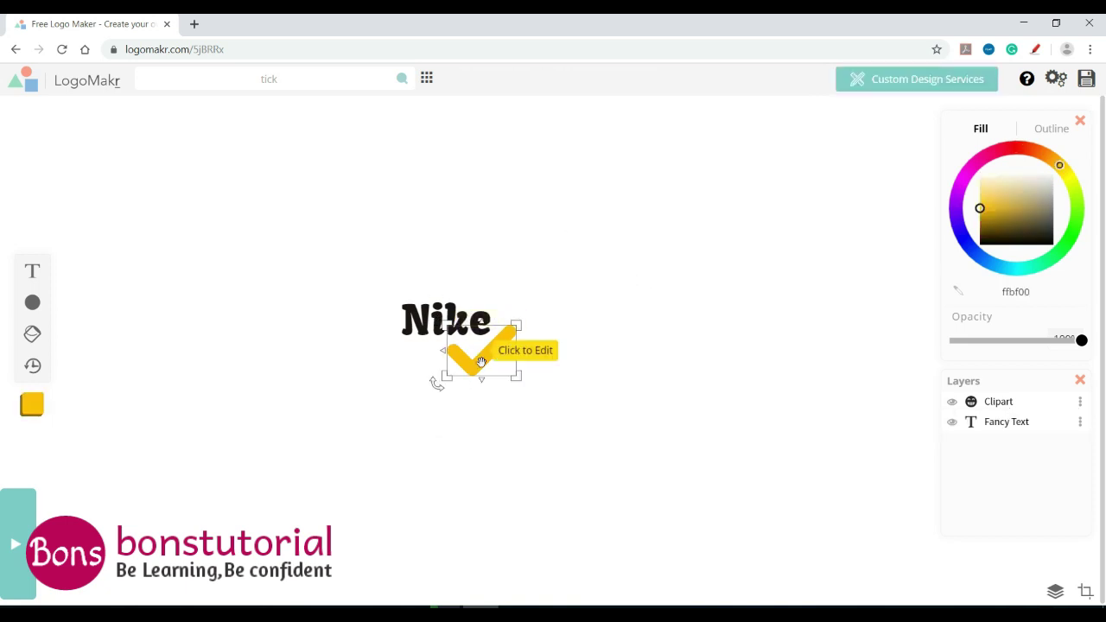
pyautogui.press('Delete')
pyautogui.click(456, 338)
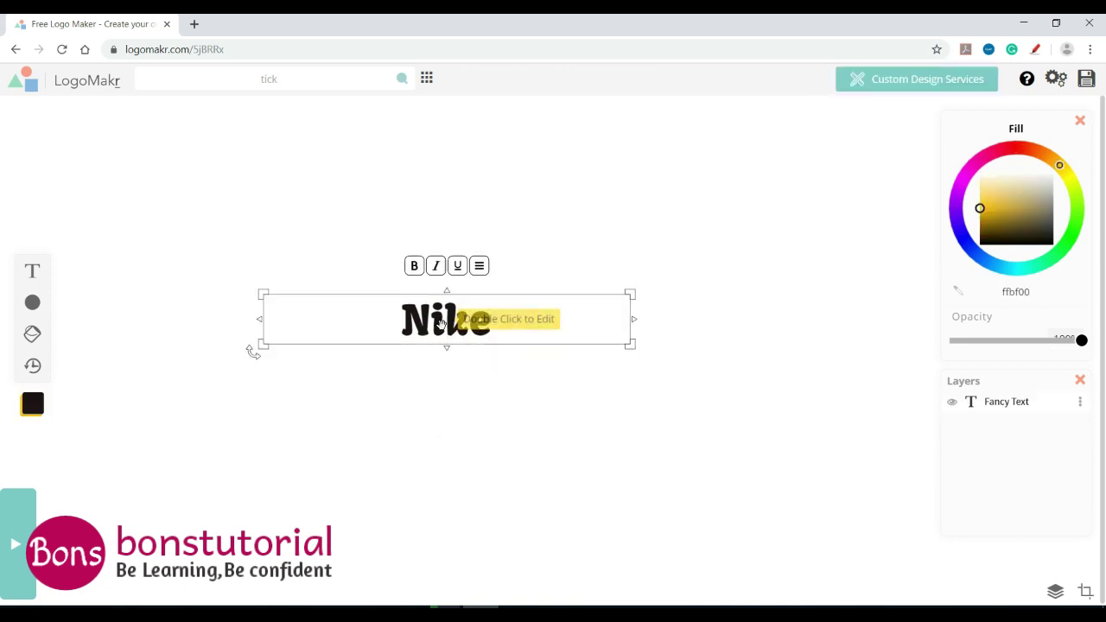
pyautogui.press('Delete')
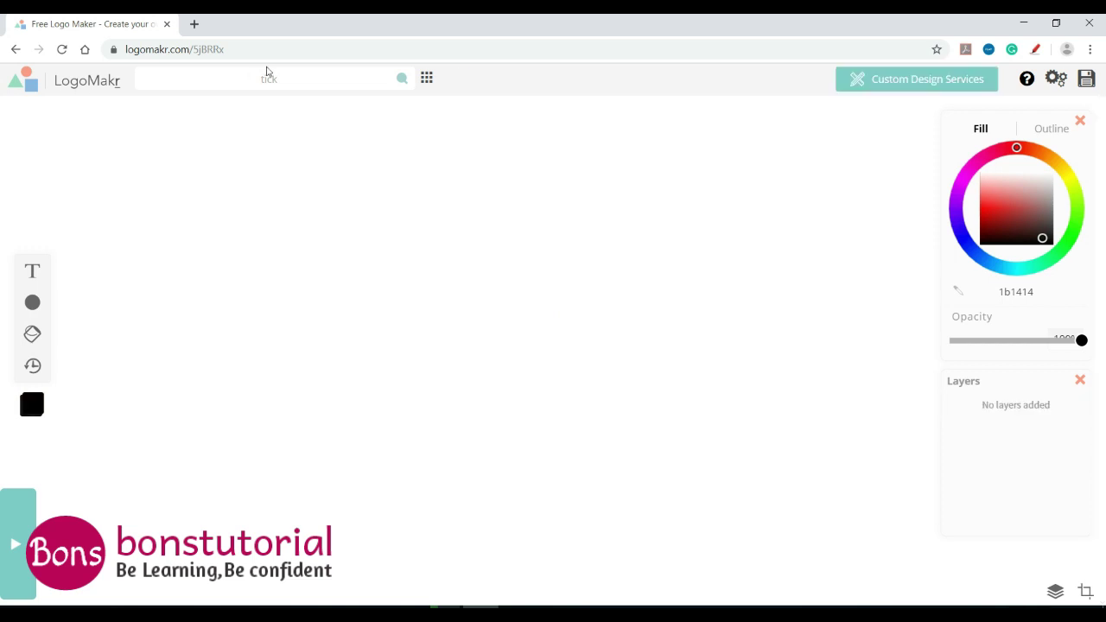
# Search clipart for 'tree' and place the round-crown tree left of centre
pyautogui.doubleClick(270, 78)
pyautogui.write('tree')
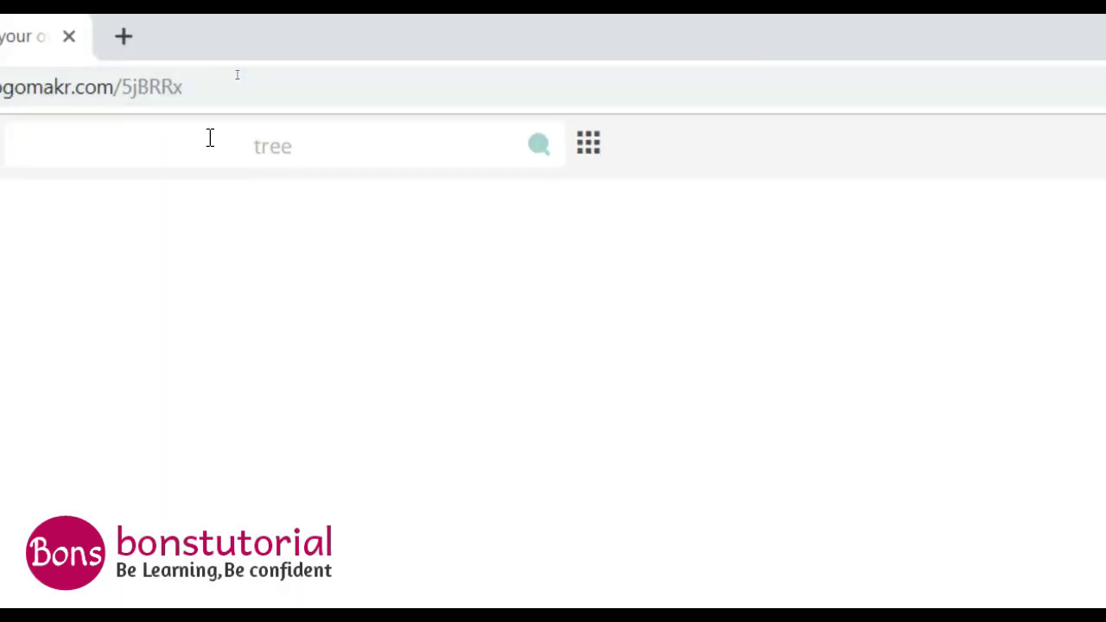
pyautogui.press('Return')
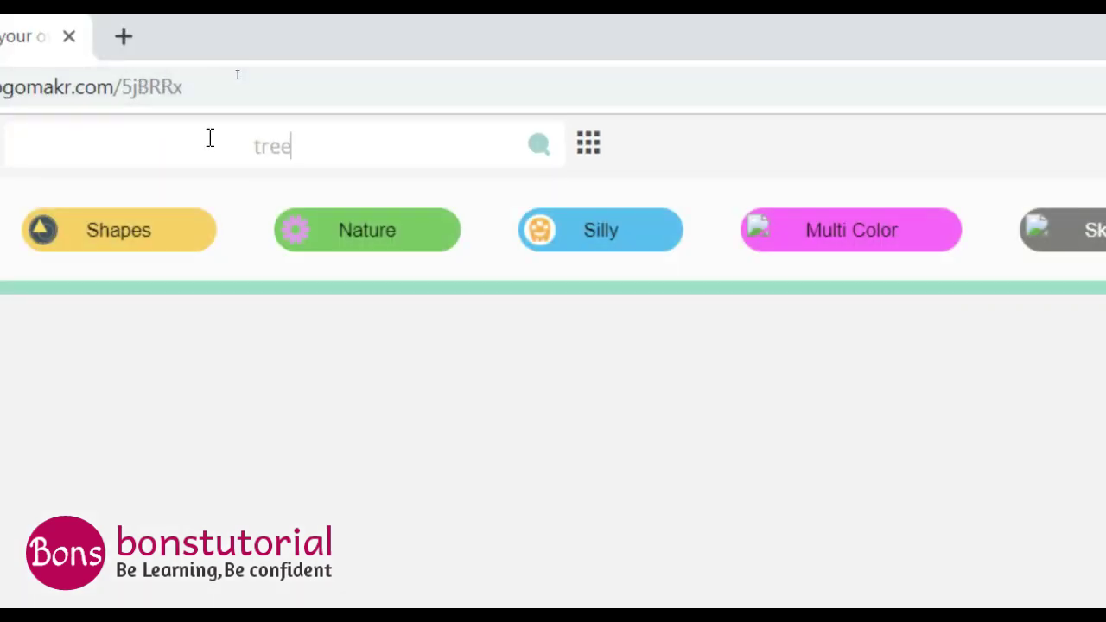
pyautogui.scroll(-3, 695, 564)
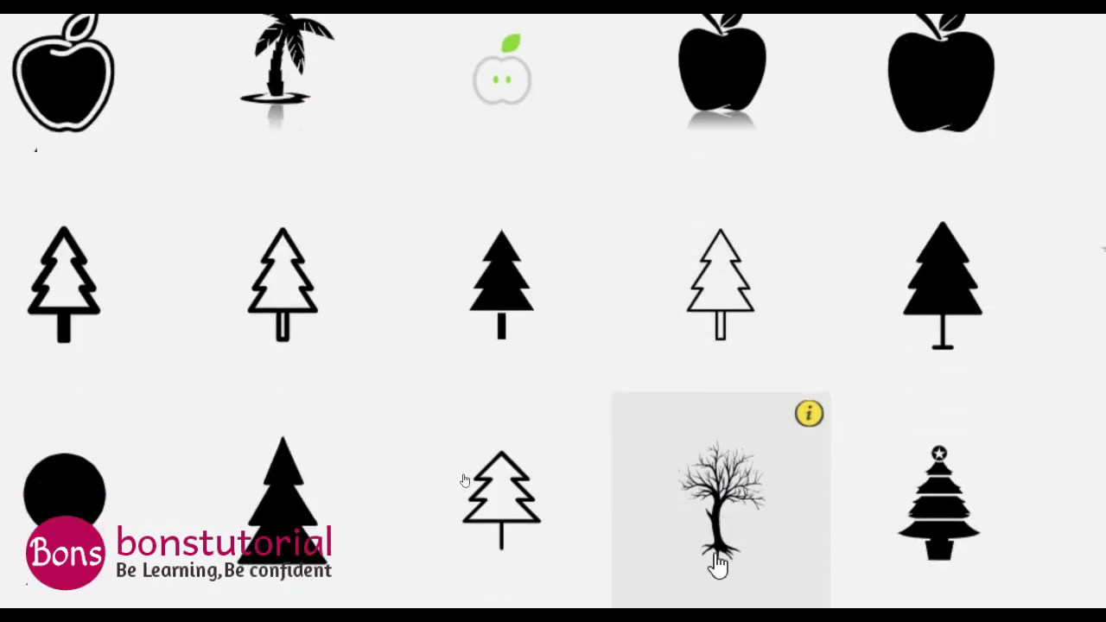
pyautogui.scroll(-3, 432, 556)
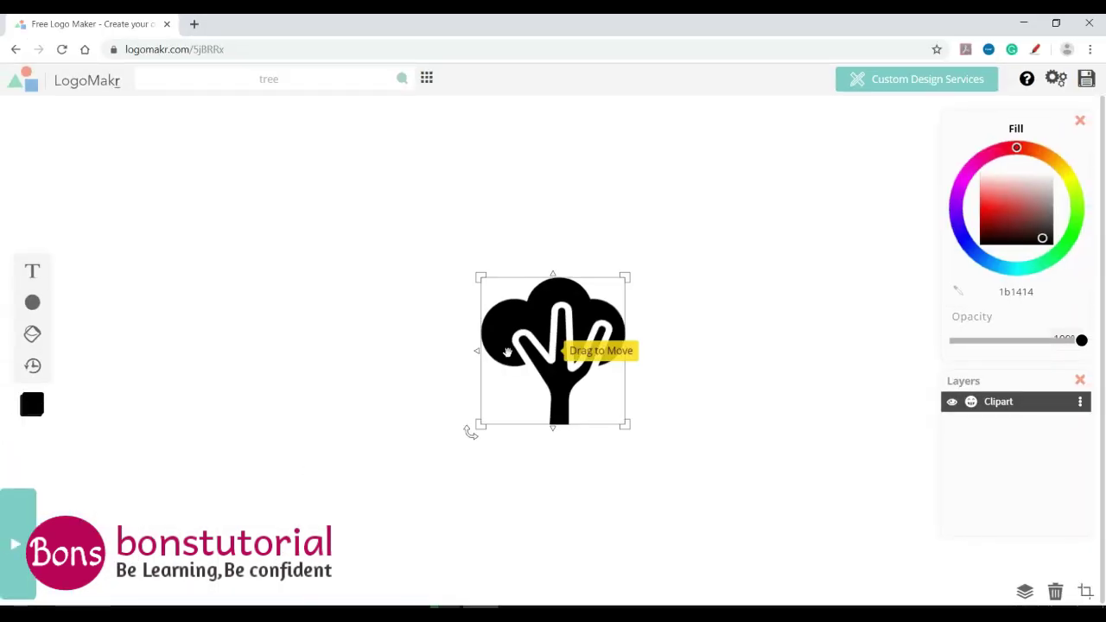
pyautogui.moveTo(515, 331); pyautogui.dragTo(358, 326)
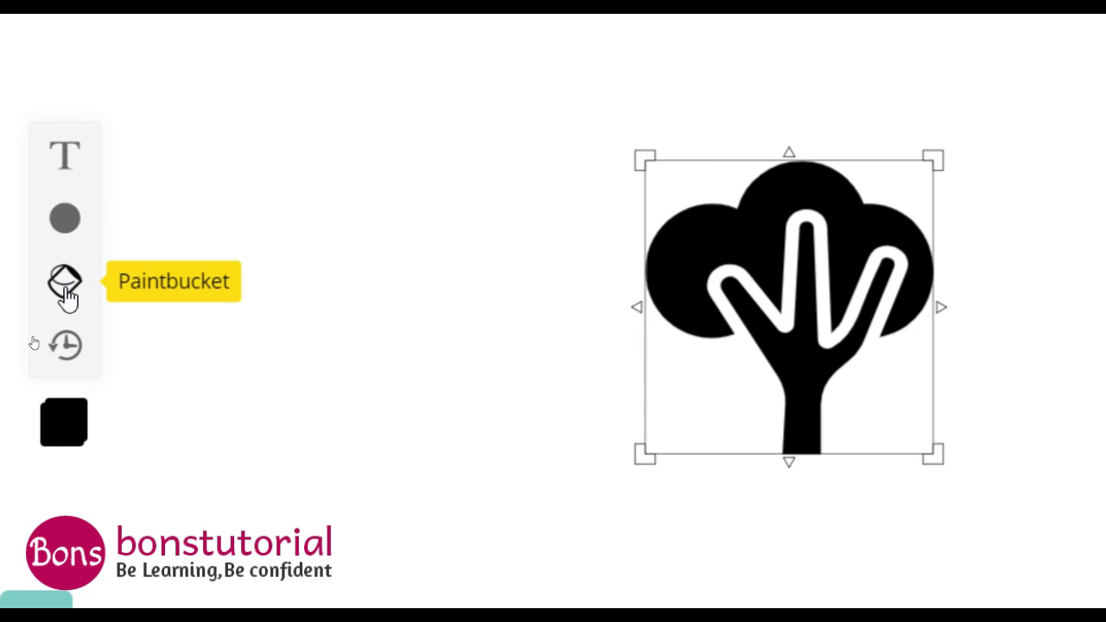
# Use the Paintbucket to fill the tree crown dark green (286f0c)
pyautogui.click(66, 290)
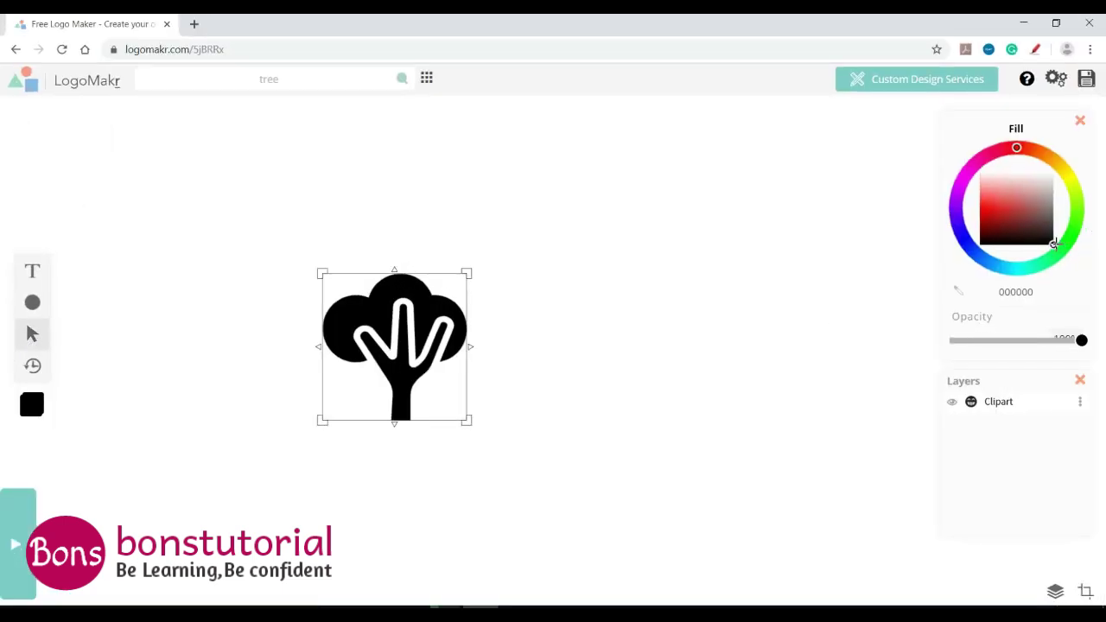
pyautogui.moveTo(1056, 245); pyautogui.dragTo(1077, 225)
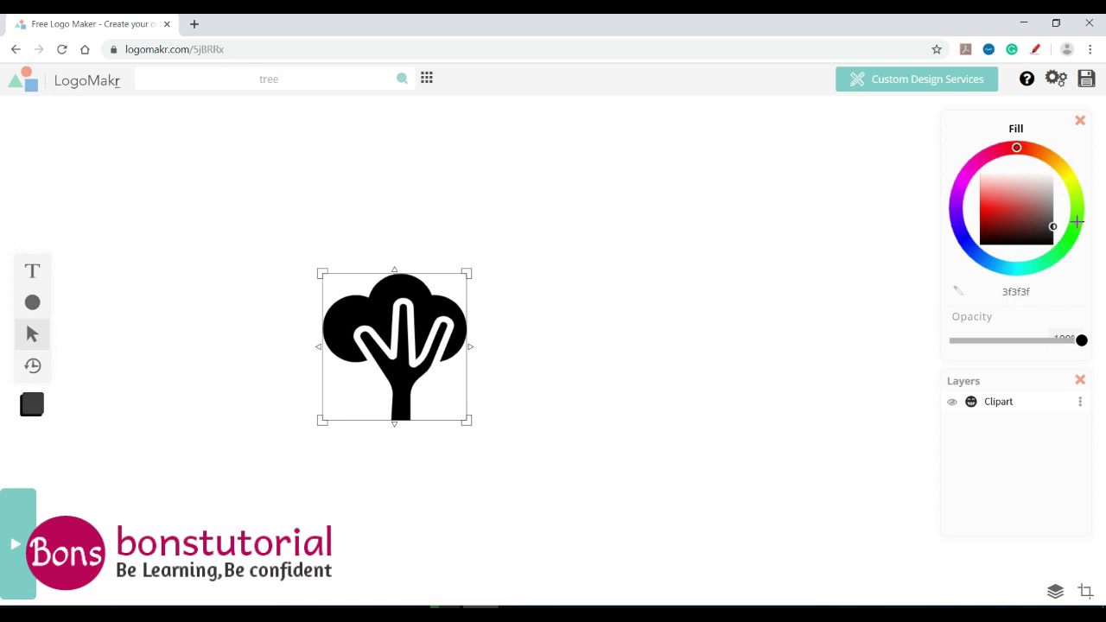
pyautogui.click(1077, 222)
pyautogui.moveTo(992, 208); pyautogui.dragTo(994, 227)
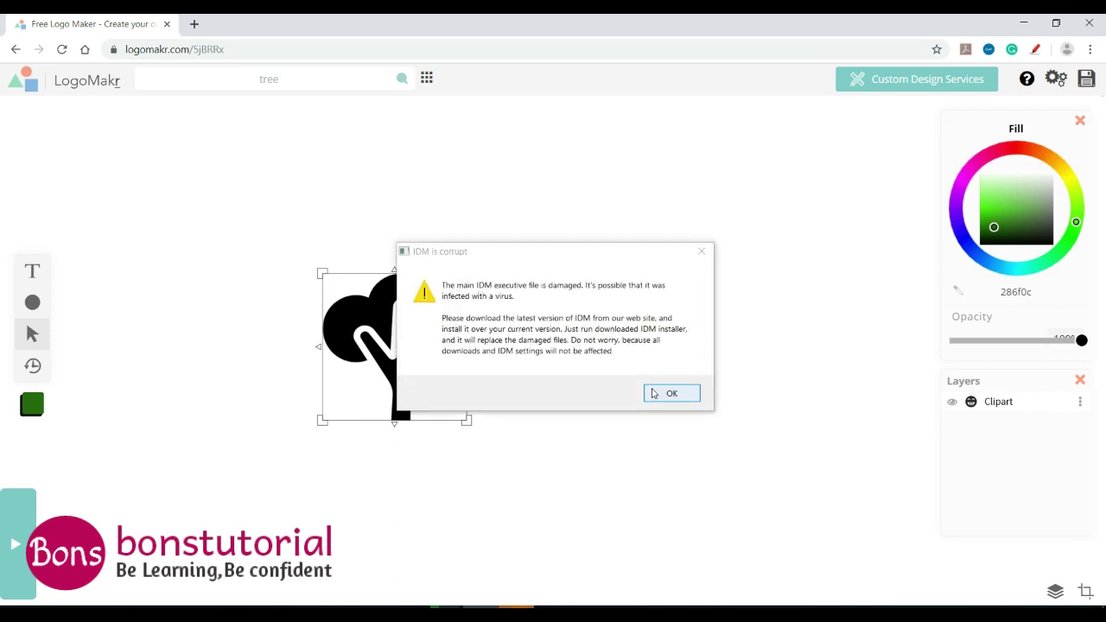
pyautogui.click(650, 391)
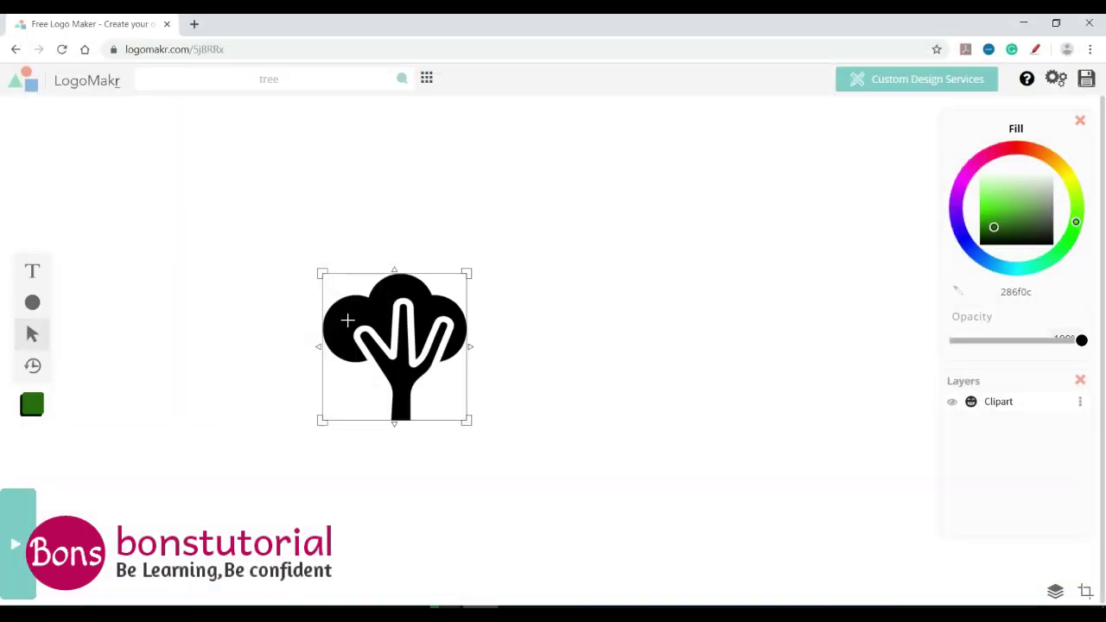
pyautogui.click(348, 321)
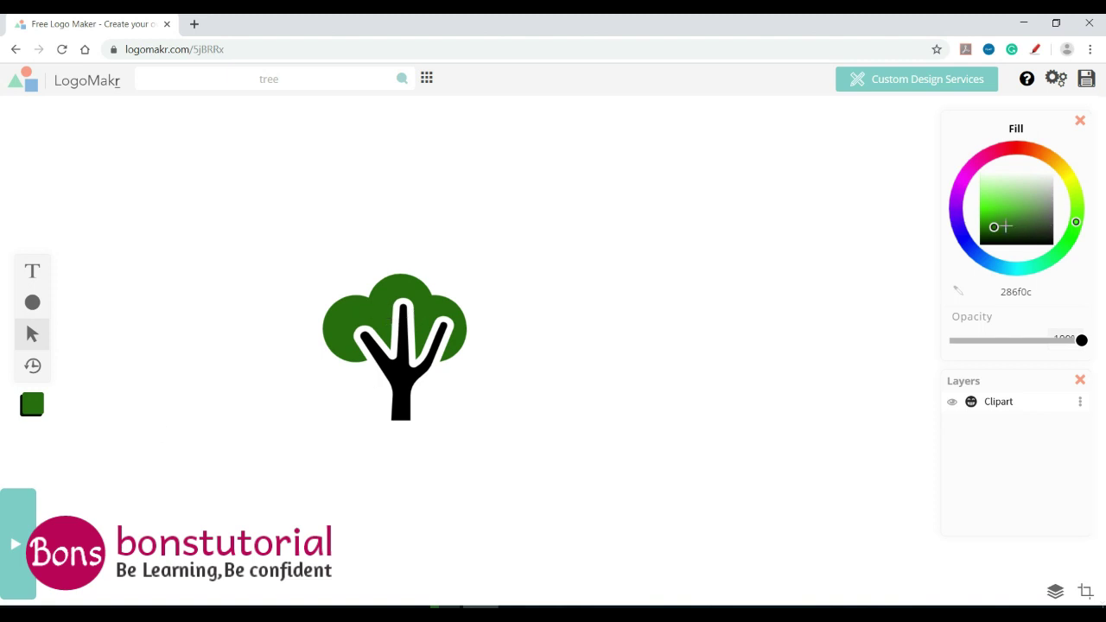
# Fill the tree trunk brown (9b6910)
pyautogui.moveTo(994, 226)
pyautogui.mouseDown()
pyautogui.moveTo(980, 209)
pyautogui.moveTo(994, 206)
pyautogui.mouseUp()
pyautogui.click(1058, 163)
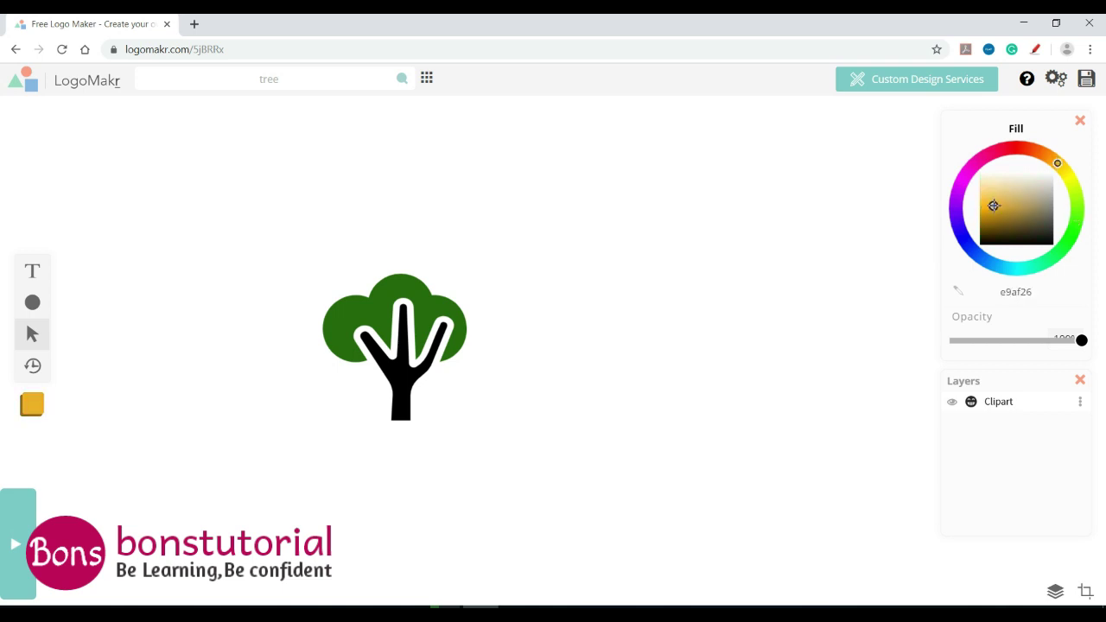
pyautogui.click(405, 379)
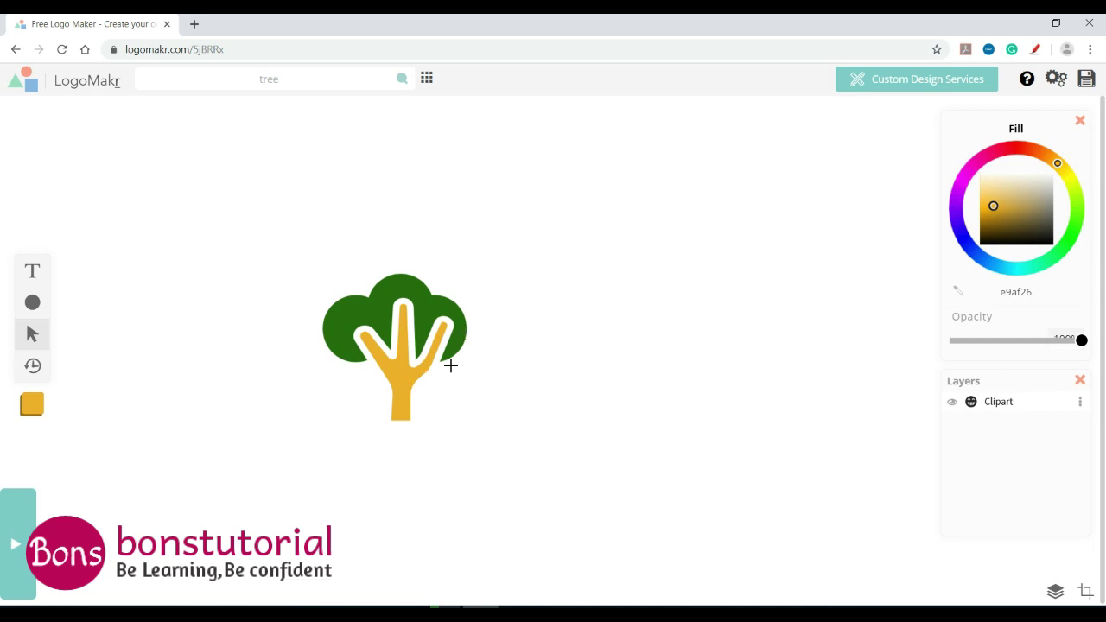
pyautogui.click(1056, 161)
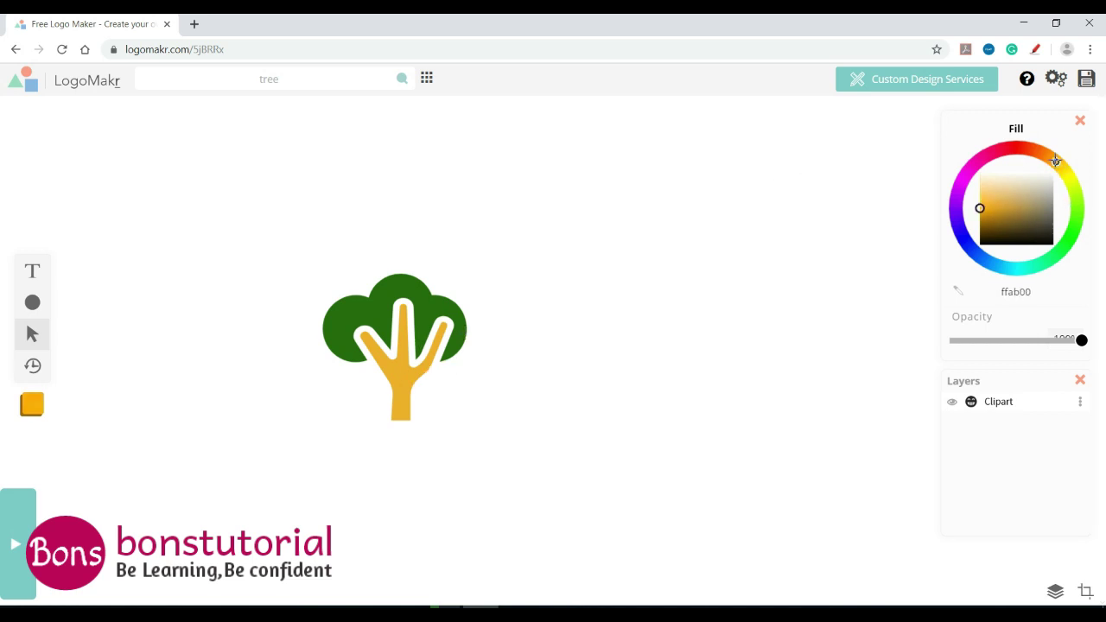
pyautogui.moveTo(973, 220); pyautogui.dragTo(995, 220)
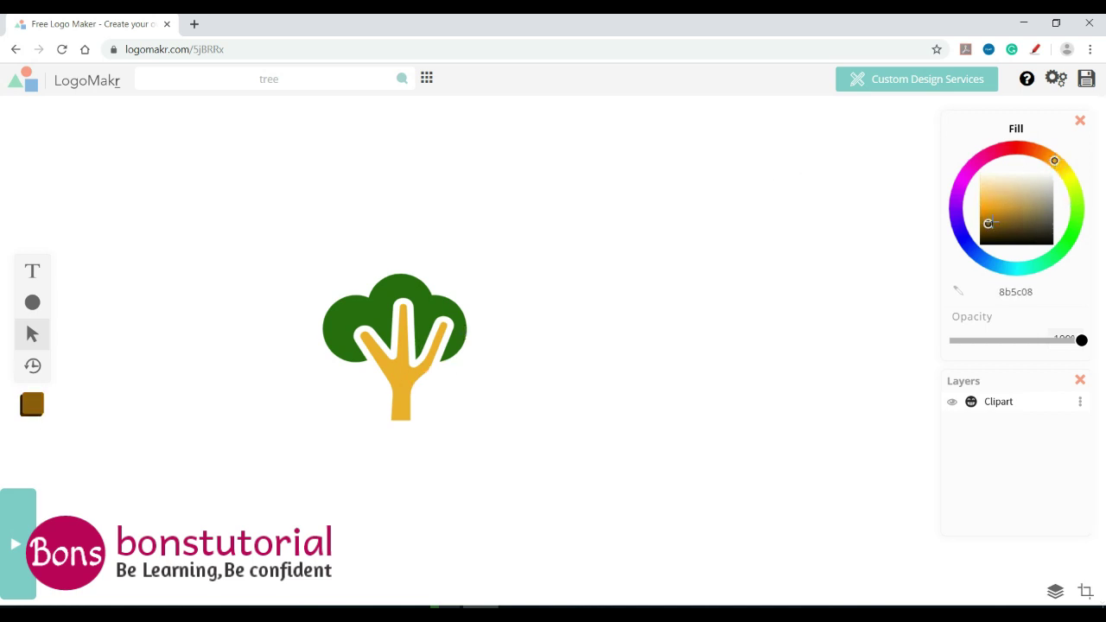
pyautogui.click(405, 372)
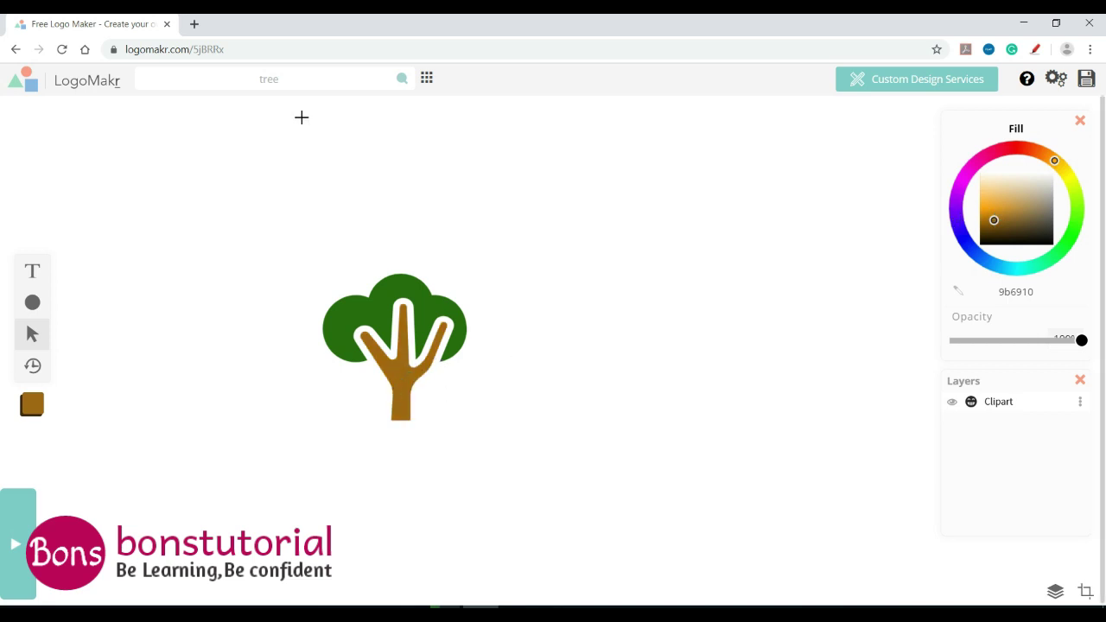
# Add near-black (1f1c18) 'Green' text left of the trunk, below the crown
pyautogui.click(34, 271)
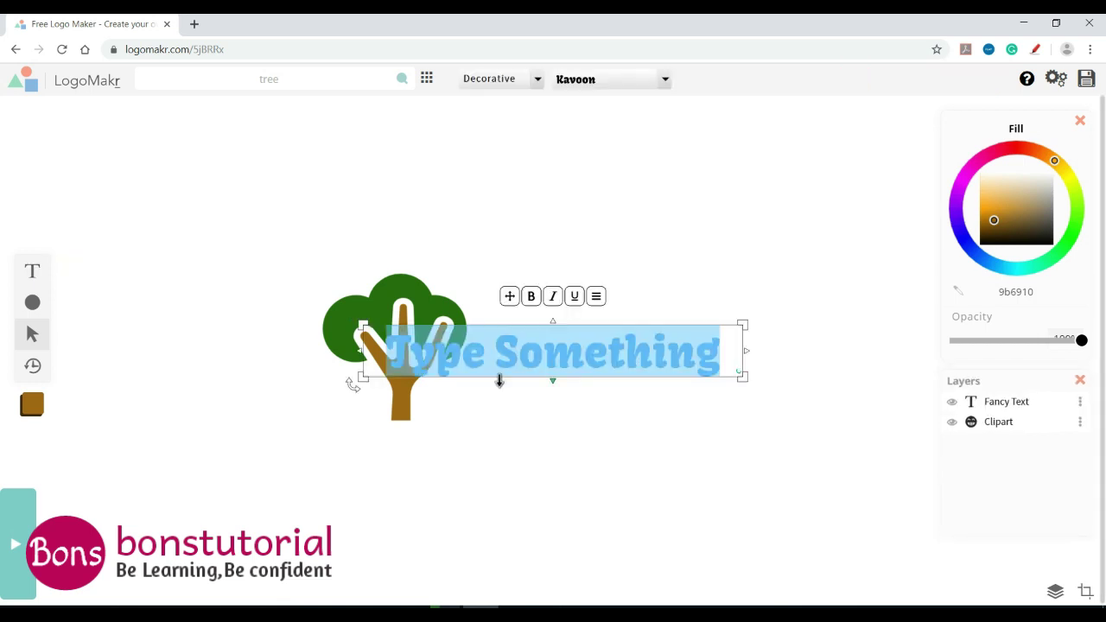
pyautogui.write('Green')
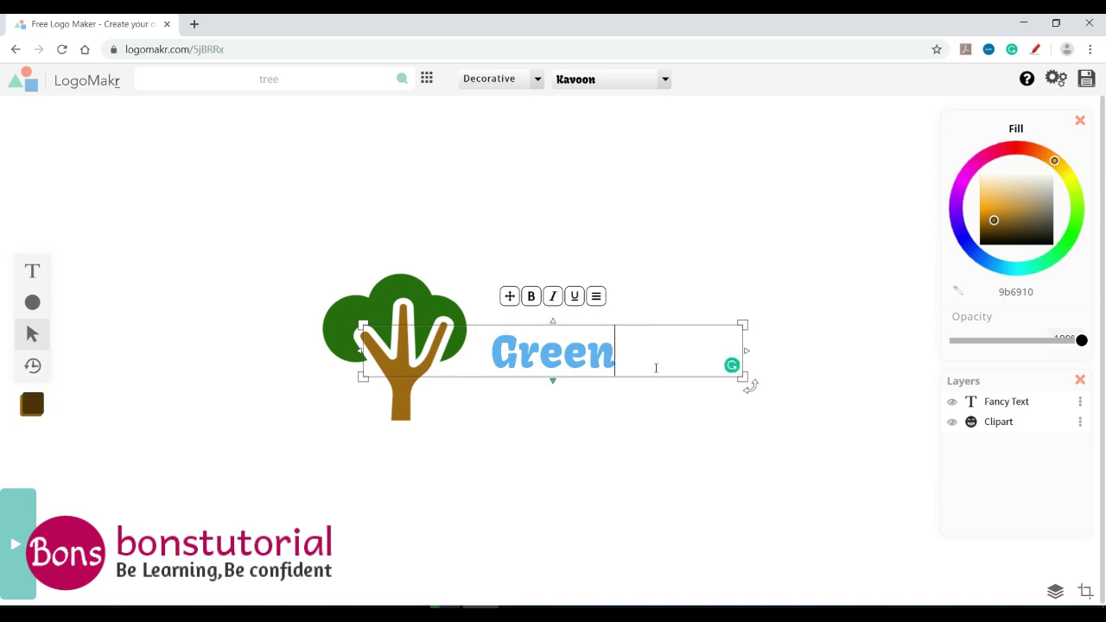
pyautogui.moveTo(646, 350); pyautogui.dragTo(479, 346)
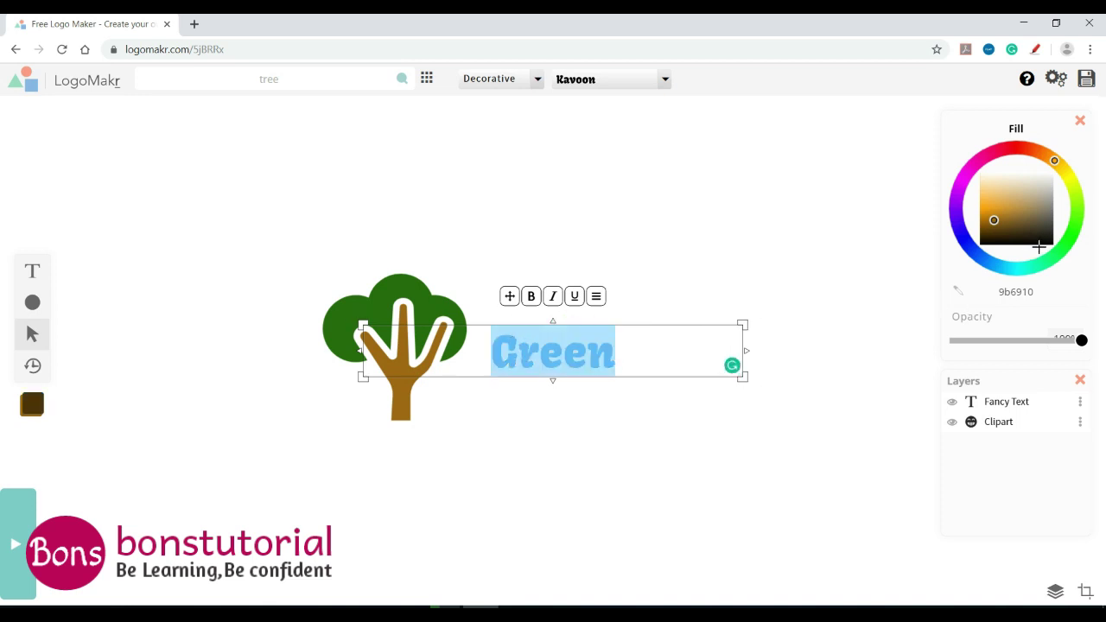
pyautogui.click(1045, 237)
pyautogui.click(546, 380)
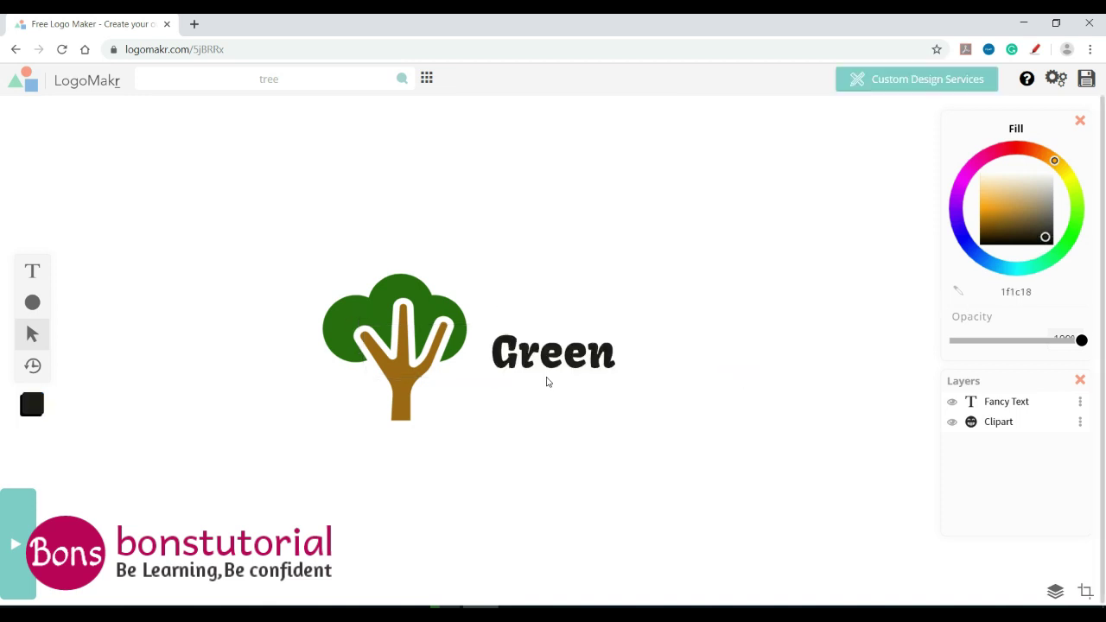
pyautogui.click(537, 347)
pyautogui.moveTo(537, 348)
pyautogui.mouseDown()
pyautogui.moveTo(348, 361)
pyautogui.moveTo(301, 378)
pyautogui.moveTo(293, 388)
pyautogui.moveTo(308, 396)
pyautogui.mouseUp()
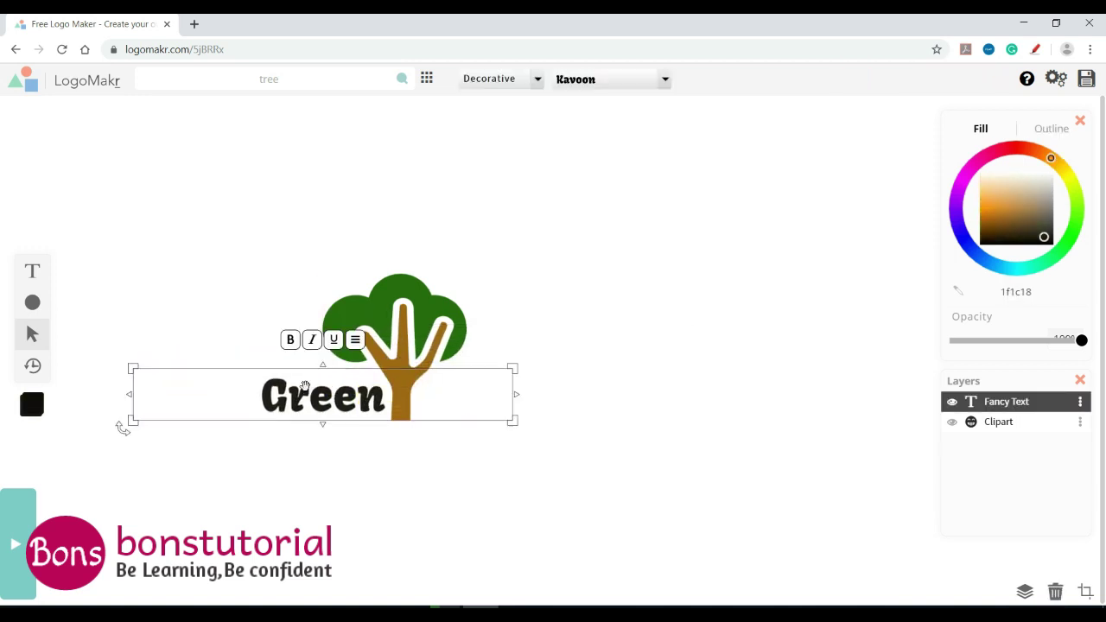
pyautogui.click(89, 305)
# Add light-blue 'Life' text right of the trunk, beside Green
pyautogui.click(33, 273)
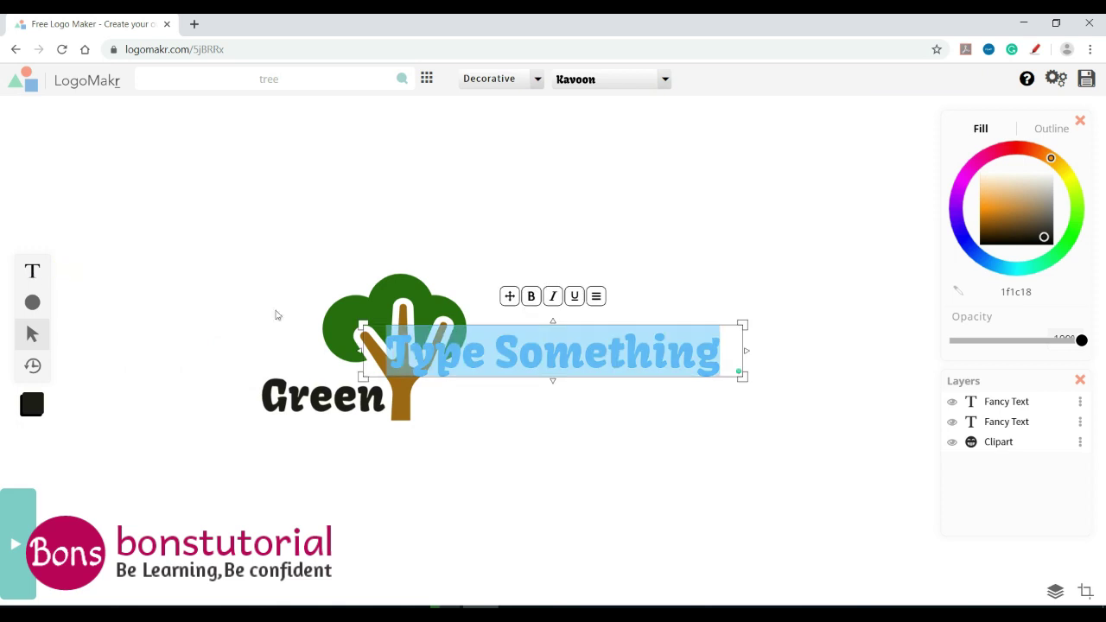
pyautogui.write('i')
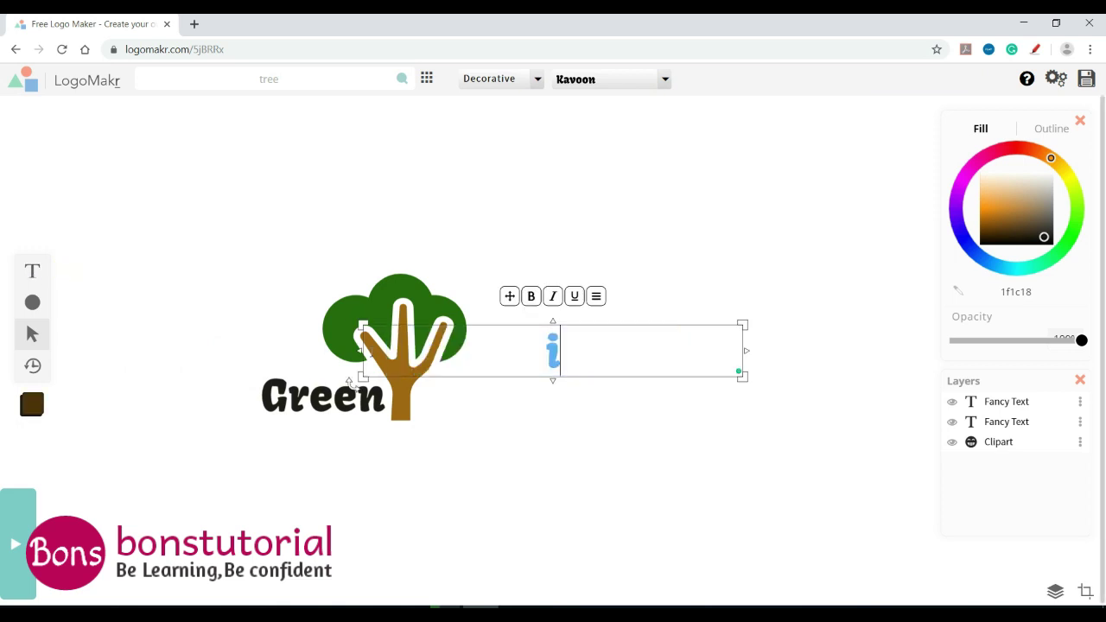
pyautogui.write('fe')
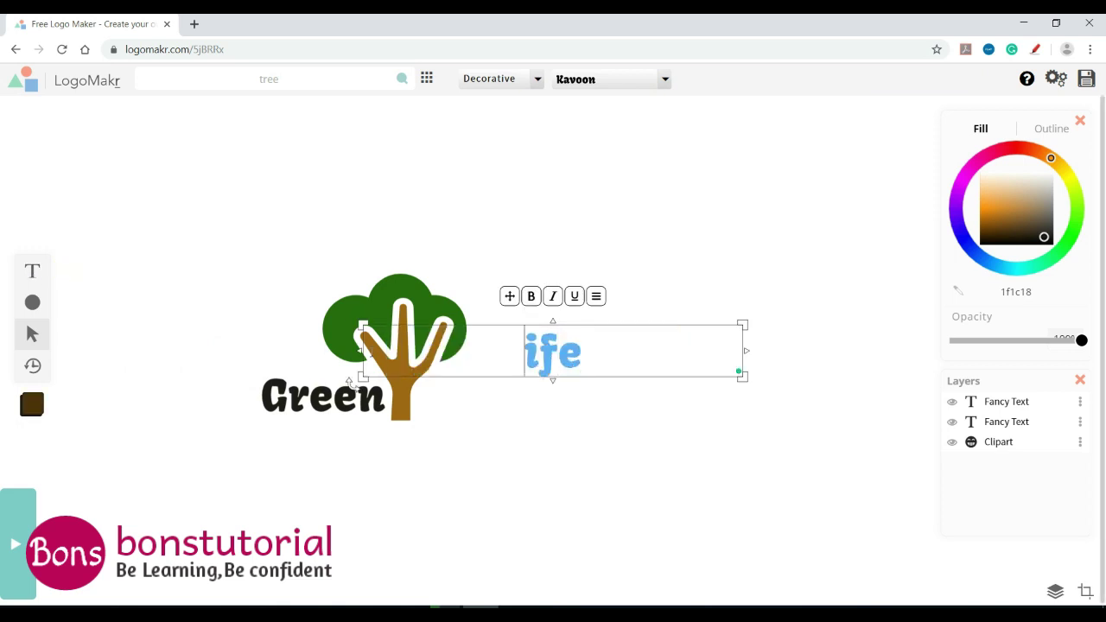
pyautogui.click(595, 229)
pyautogui.click(543, 334)
pyautogui.moveTo(543, 335); pyautogui.dragTo(455, 387)
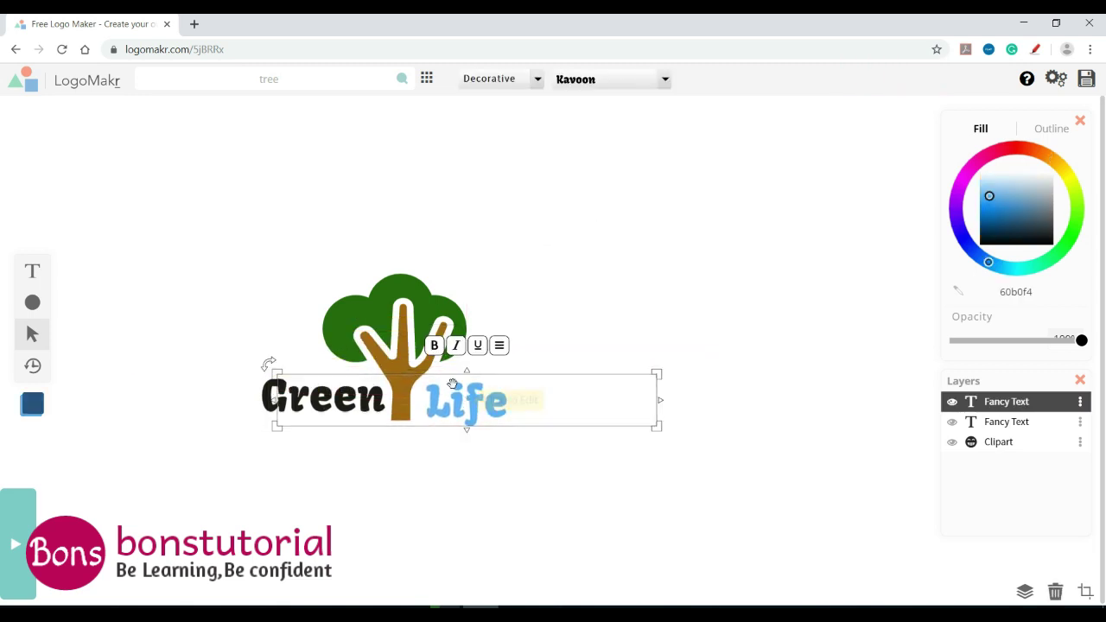
pyautogui.click(558, 230)
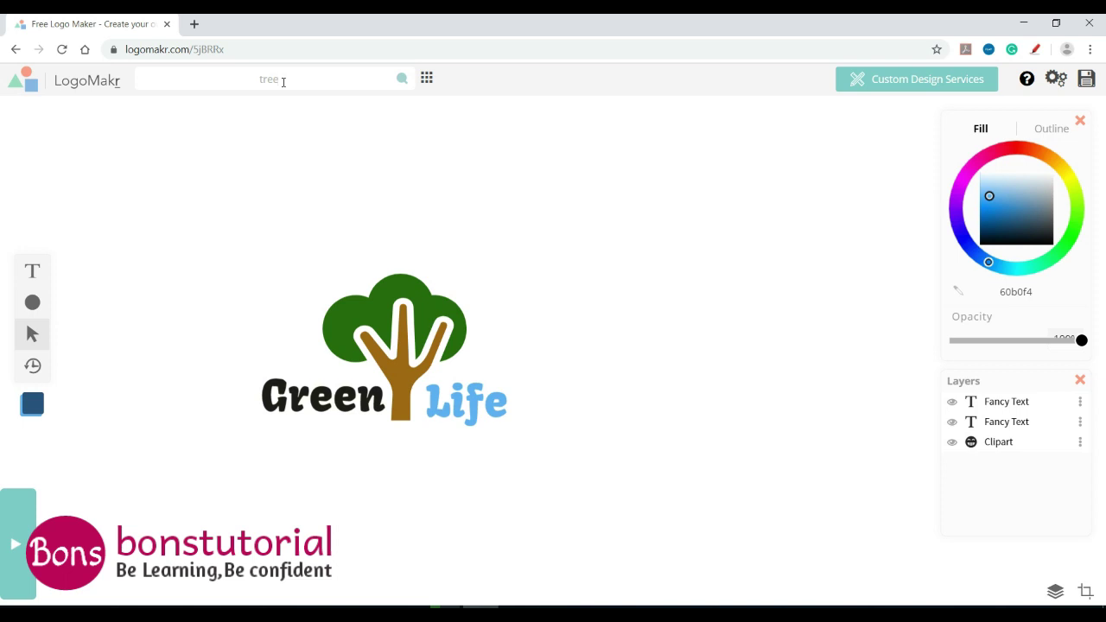
# Select the Life text and reopen document settings to check the 1536 × 709 transparent canvas
pyautogui.click(467, 401)
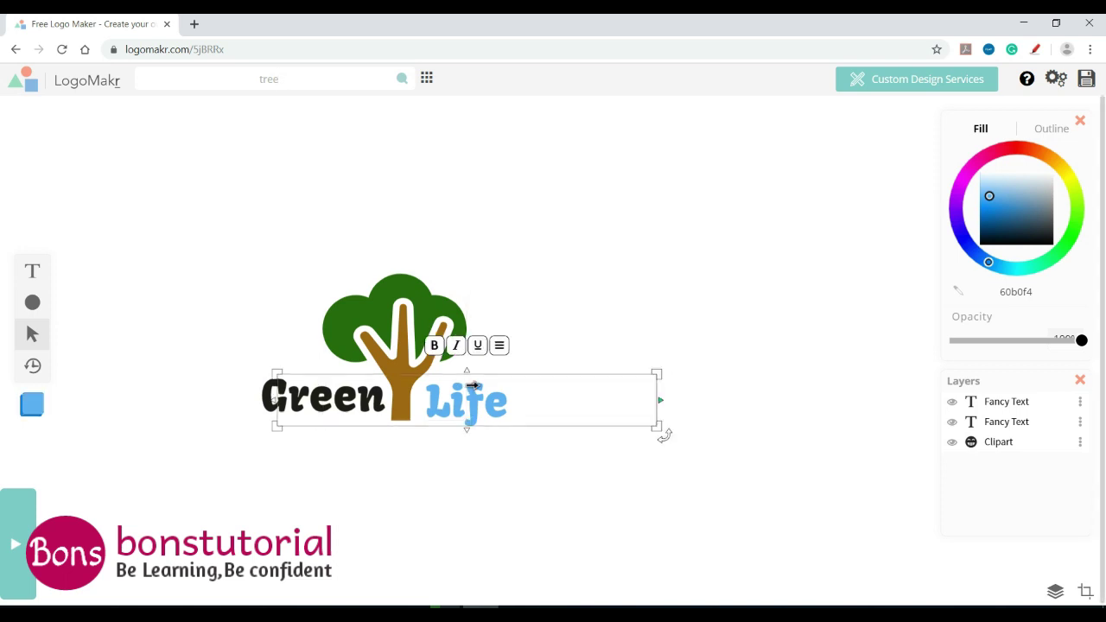
pyautogui.click(1058, 81)
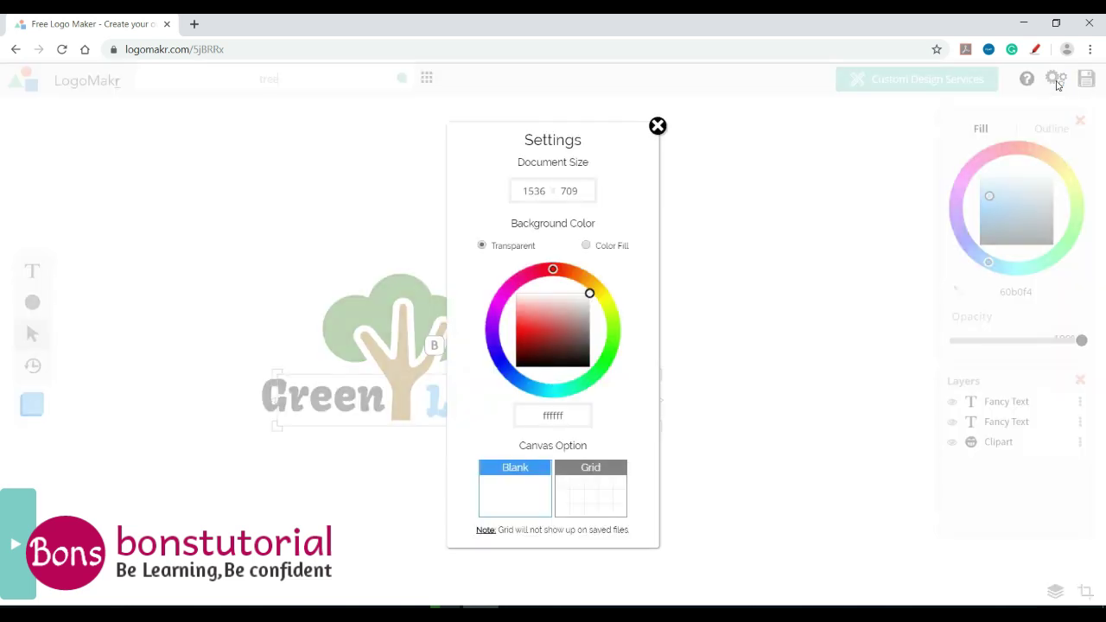
pyautogui.click(658, 127)
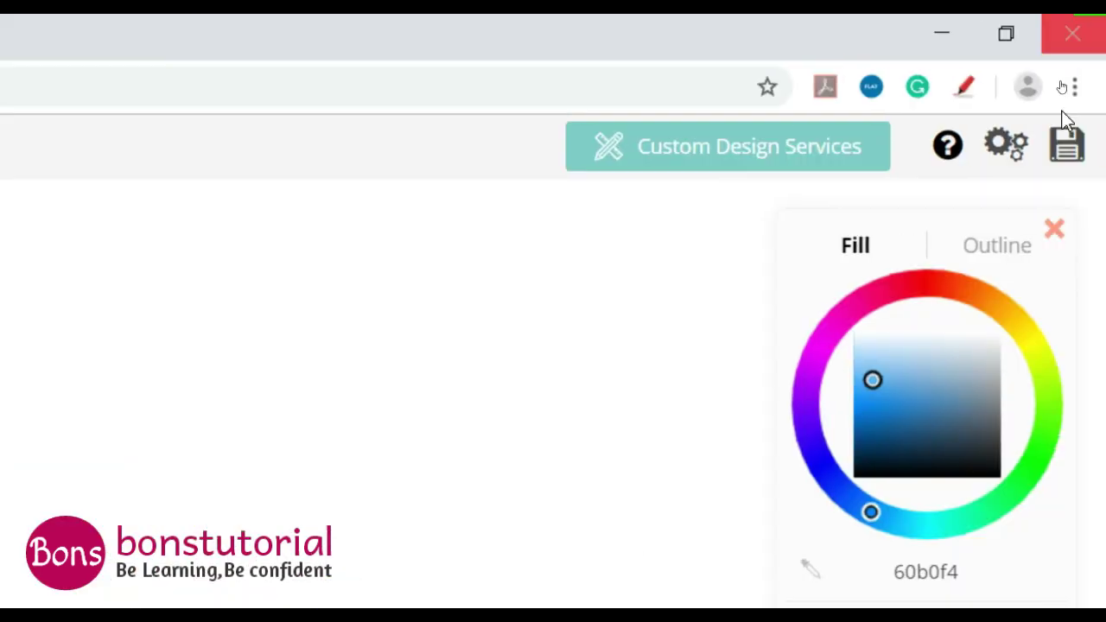
pyautogui.click(1011, 138)
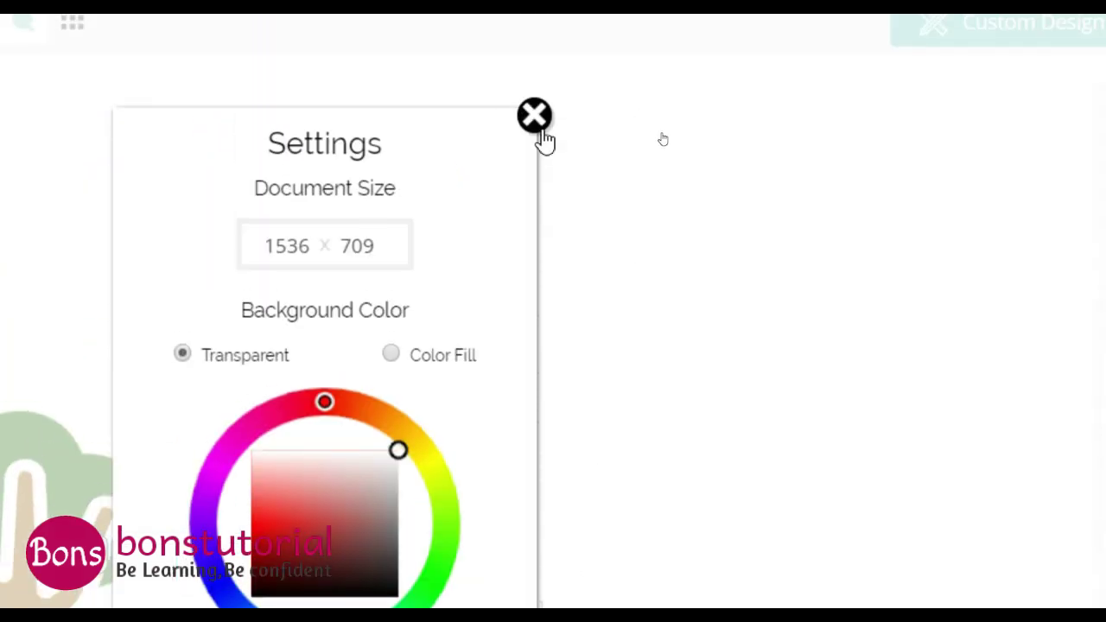
# Close the document settings dialog, returning to the finished Green Life tree logo
pyautogui.click(536, 117)
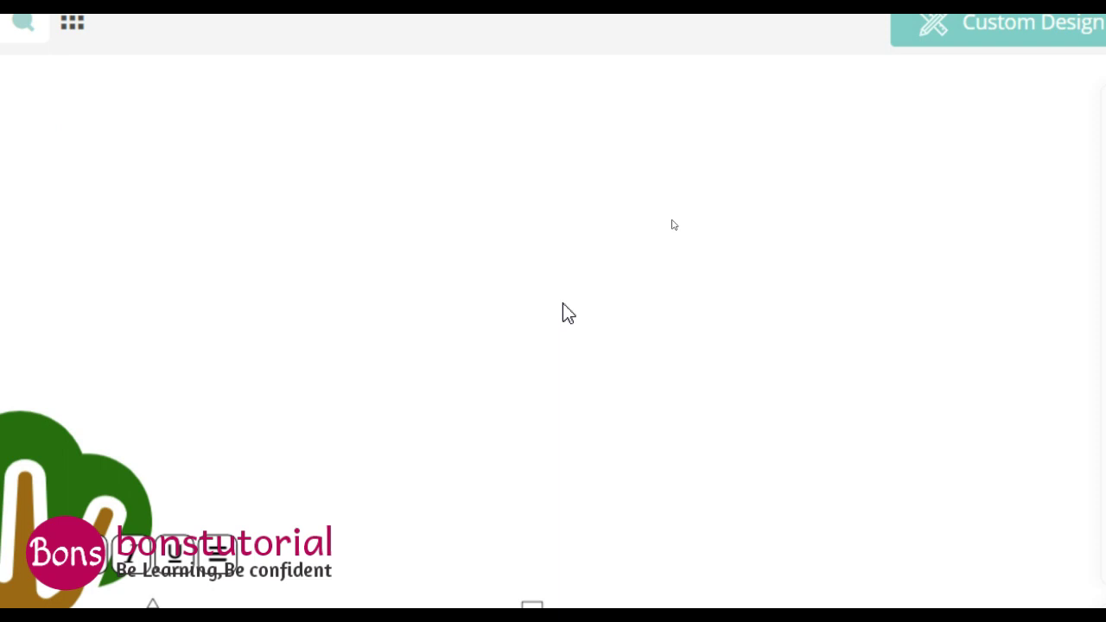